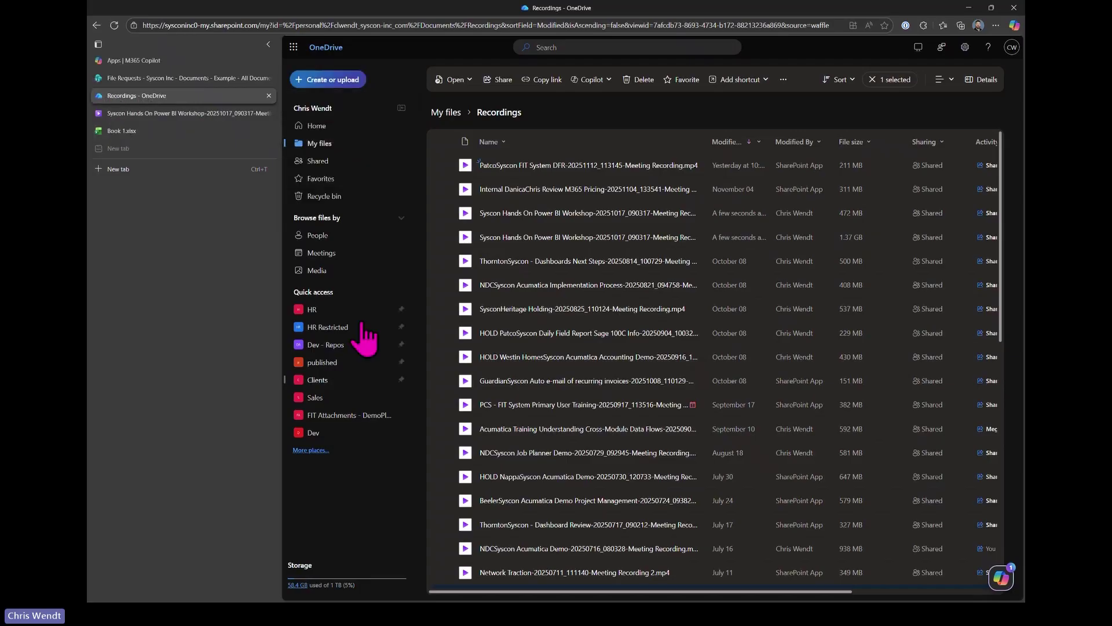
# Step: Open the 1.37 GB Syscon Hands On Power BI Workshop recording from the Recordings folder in My files
pyautogui.click(323, 144)
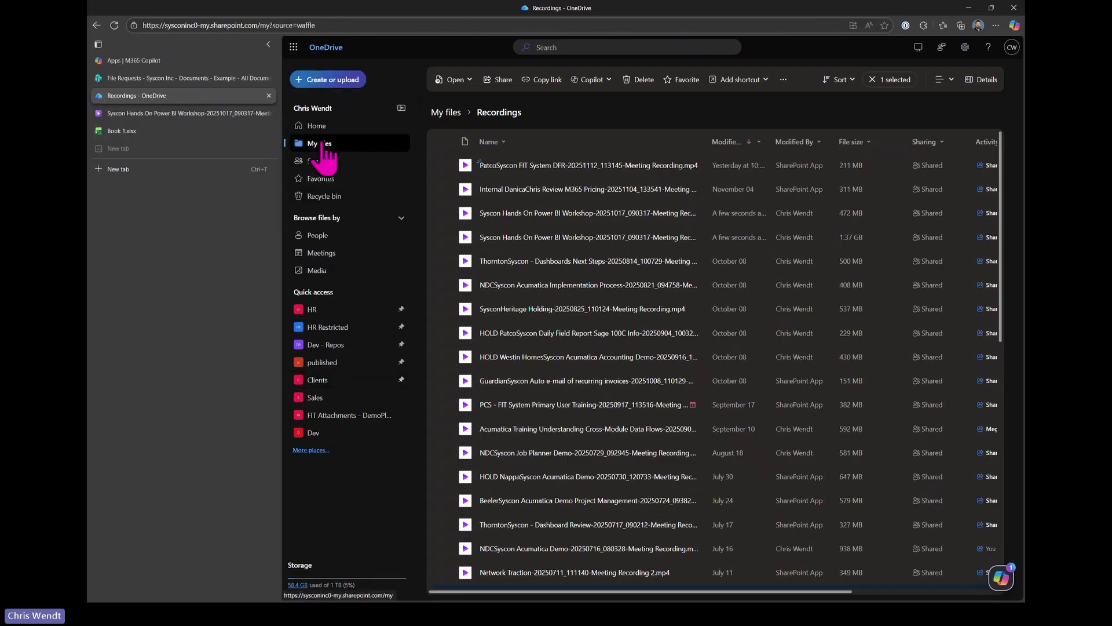
pyautogui.scroll(-3, 537, 408)
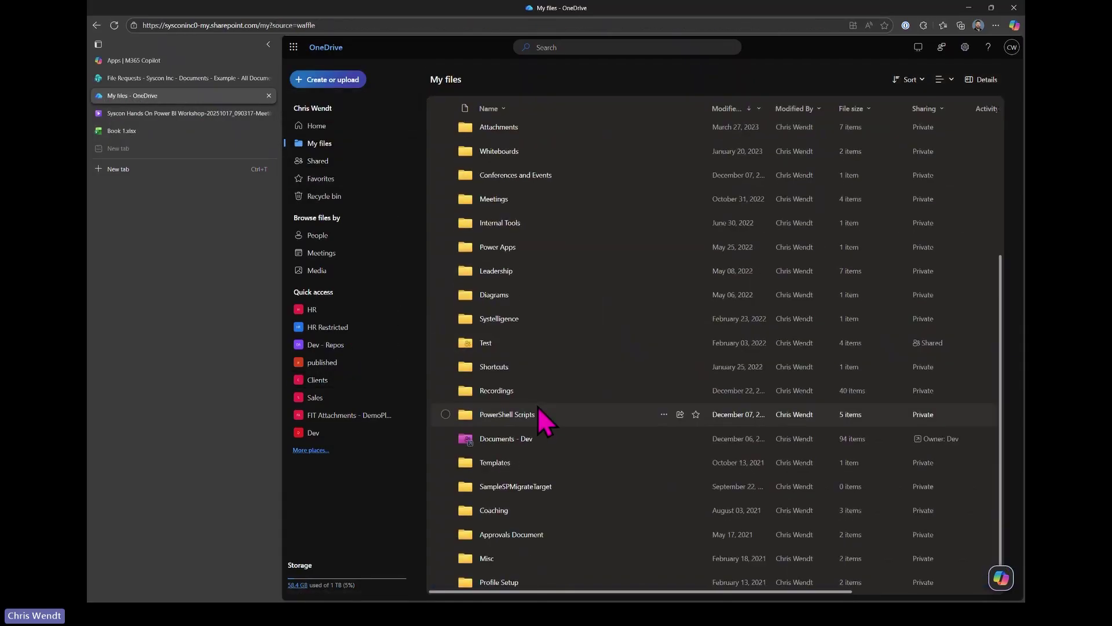
pyautogui.click(498, 392)
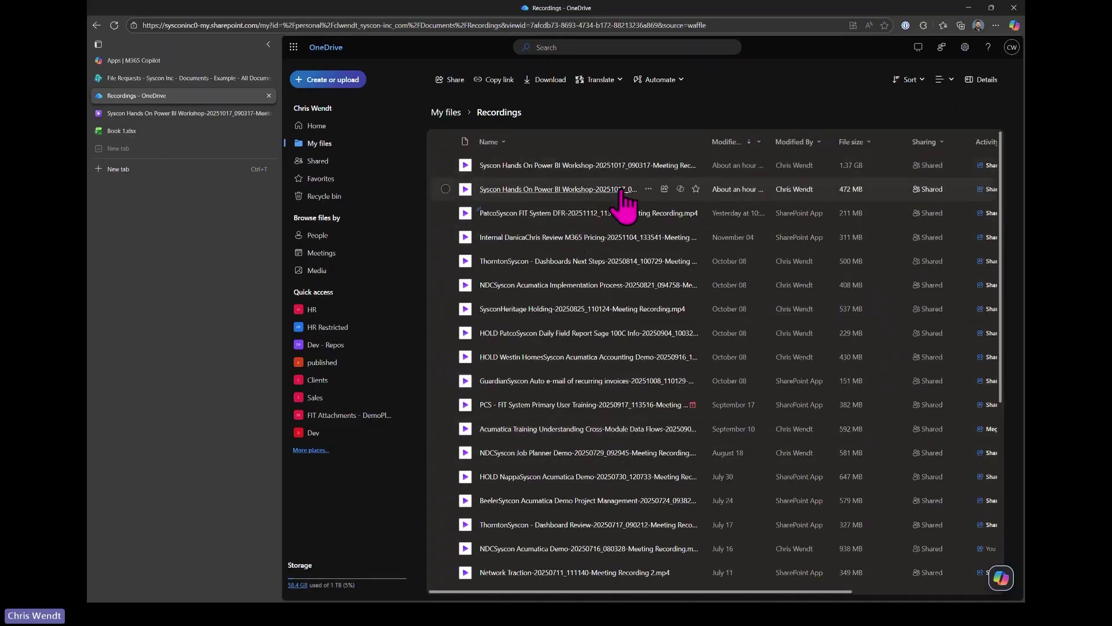
pyautogui.moveTo(525, 179)
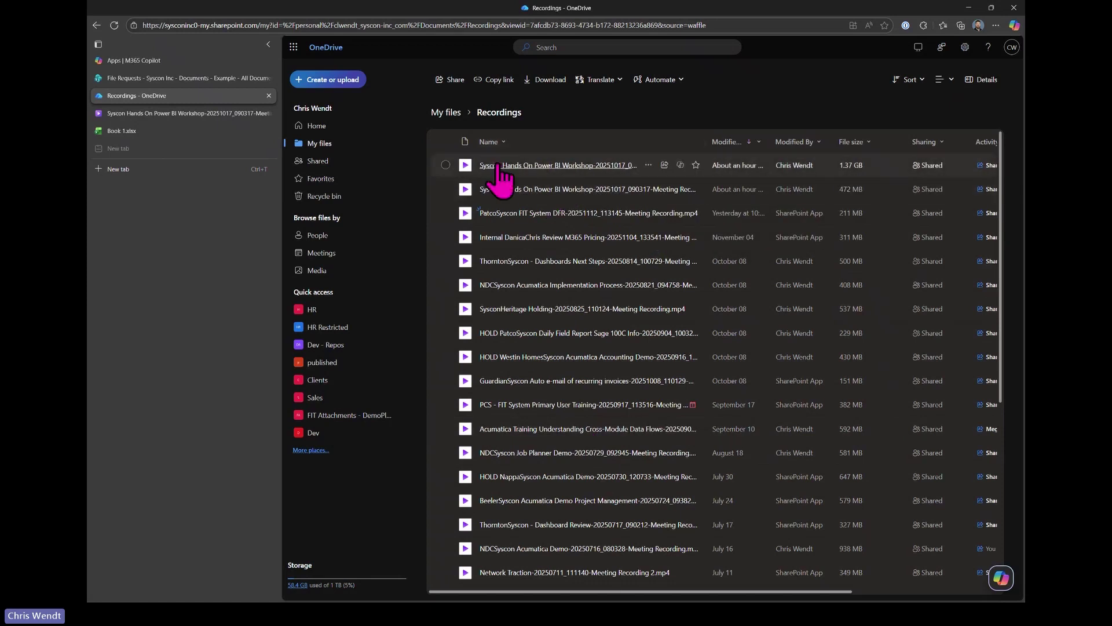
pyautogui.click(568, 166)
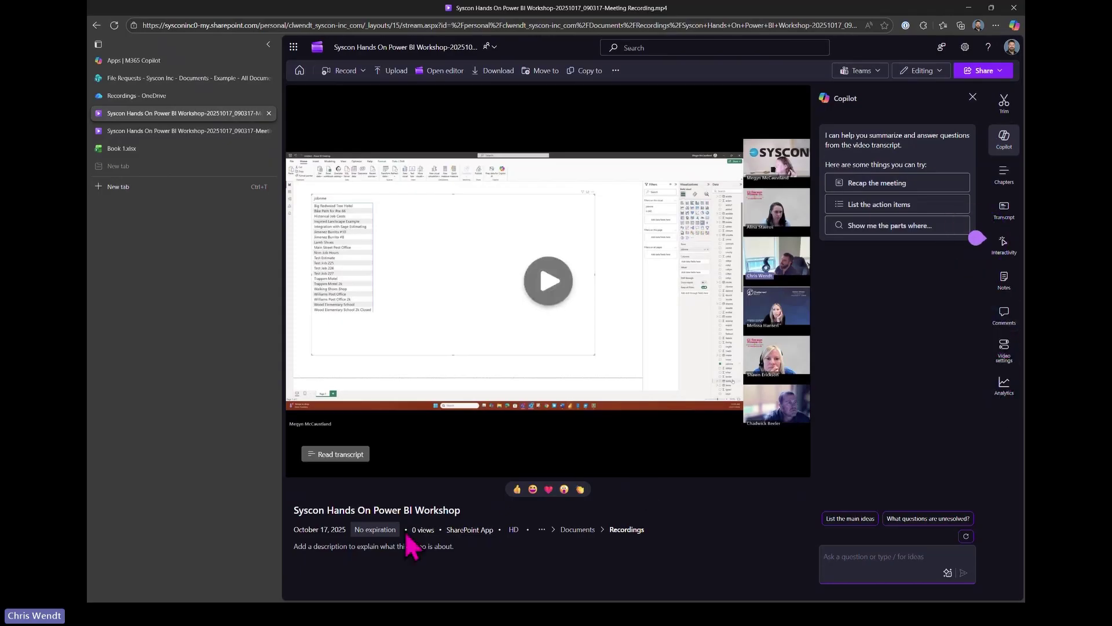
# Step: View the workshop recording's meeting recap with its AI summary in Teams, and close the recap window
pyautogui.moveTo(380, 531)
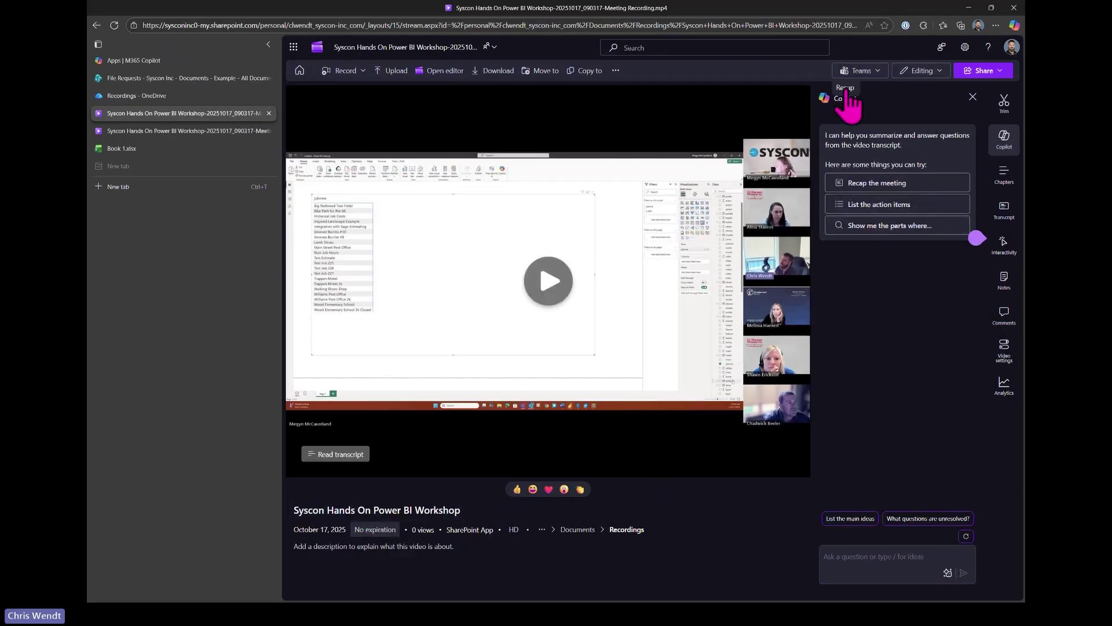
pyautogui.click(977, 237)
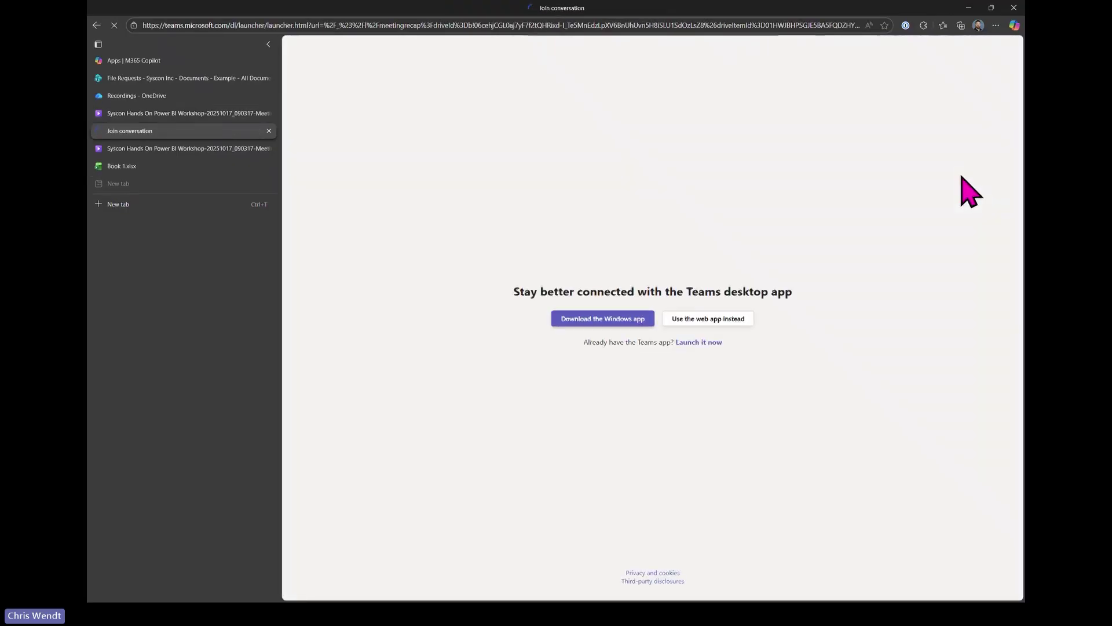
pyautogui.click(716, 99)
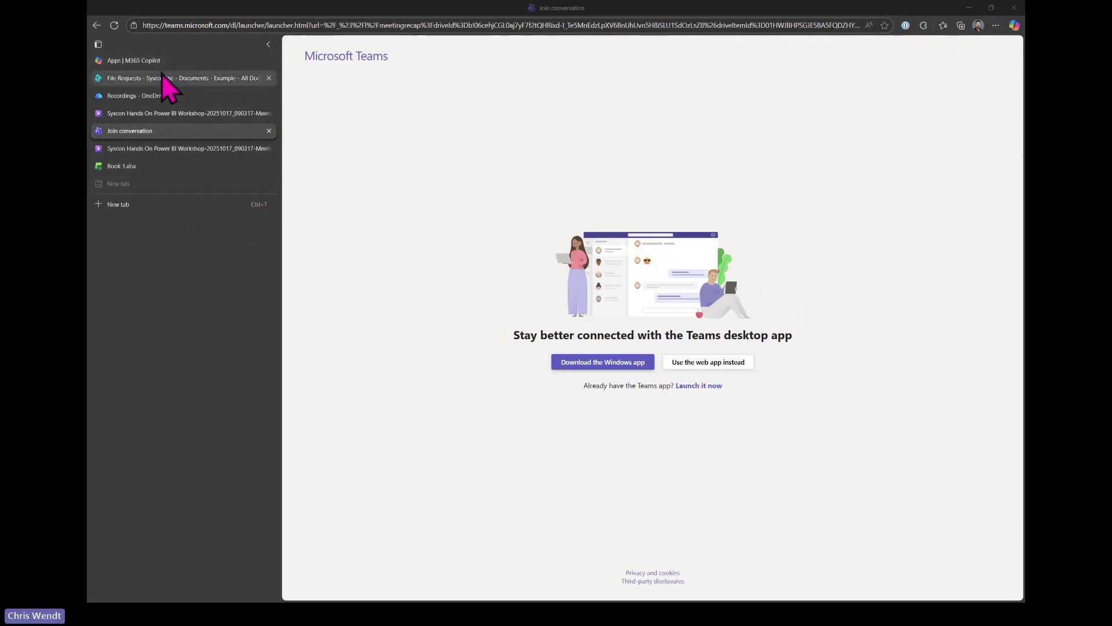
pyautogui.moveTo(1025, 43); pyautogui.dragTo(311, 103)
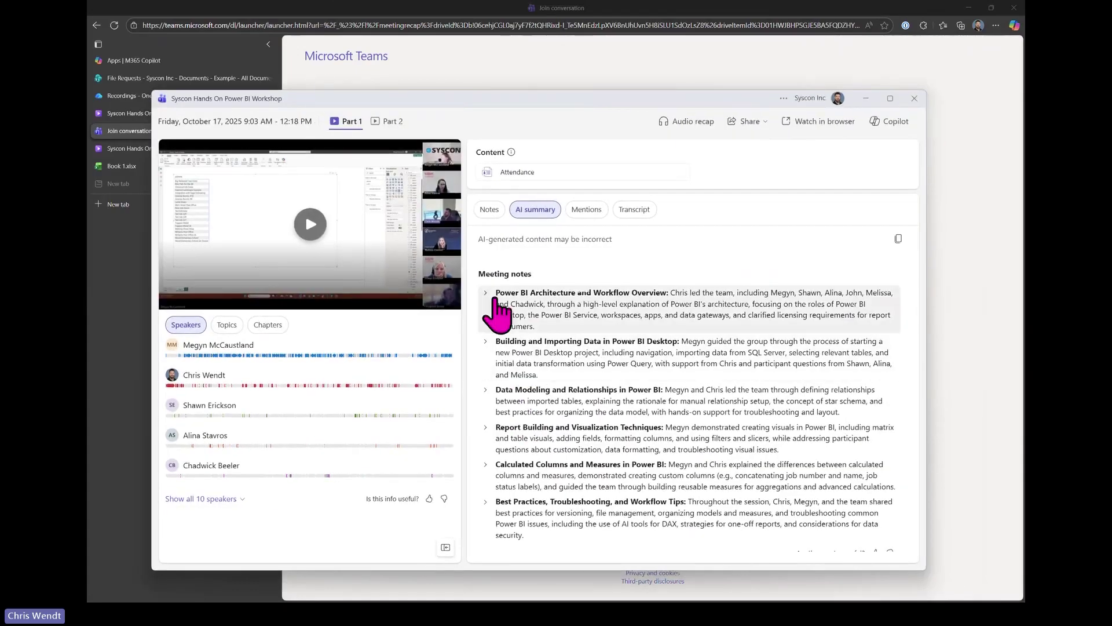
pyautogui.click(922, 106)
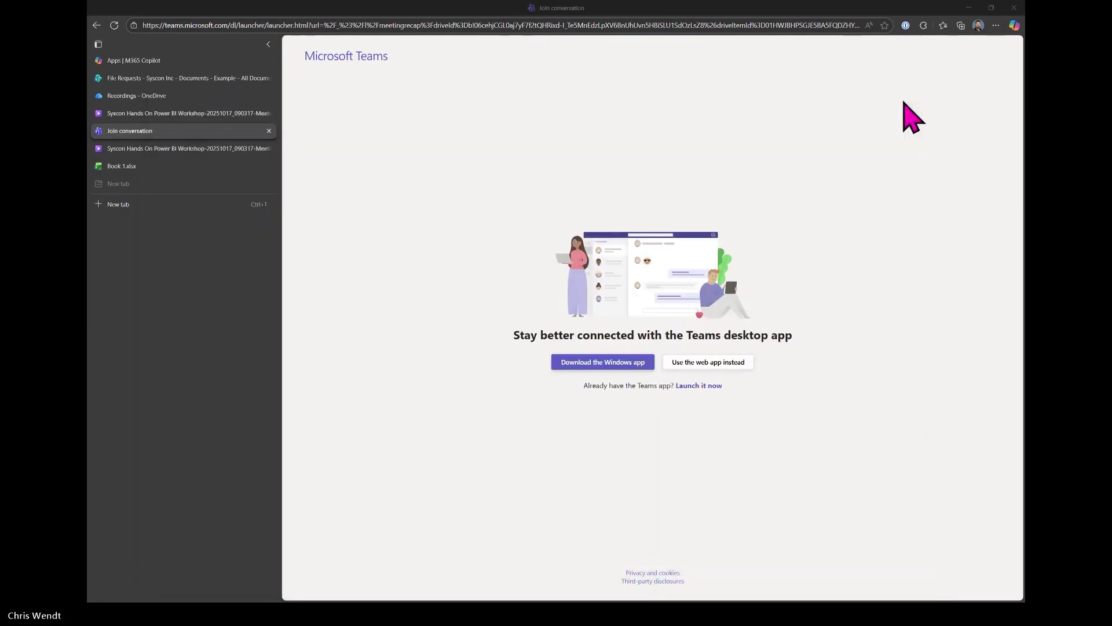
# Step: Open SharePoint from the M365 Copilot Apps page and look at its site-wide search suggestions
pyautogui.click(193, 78)
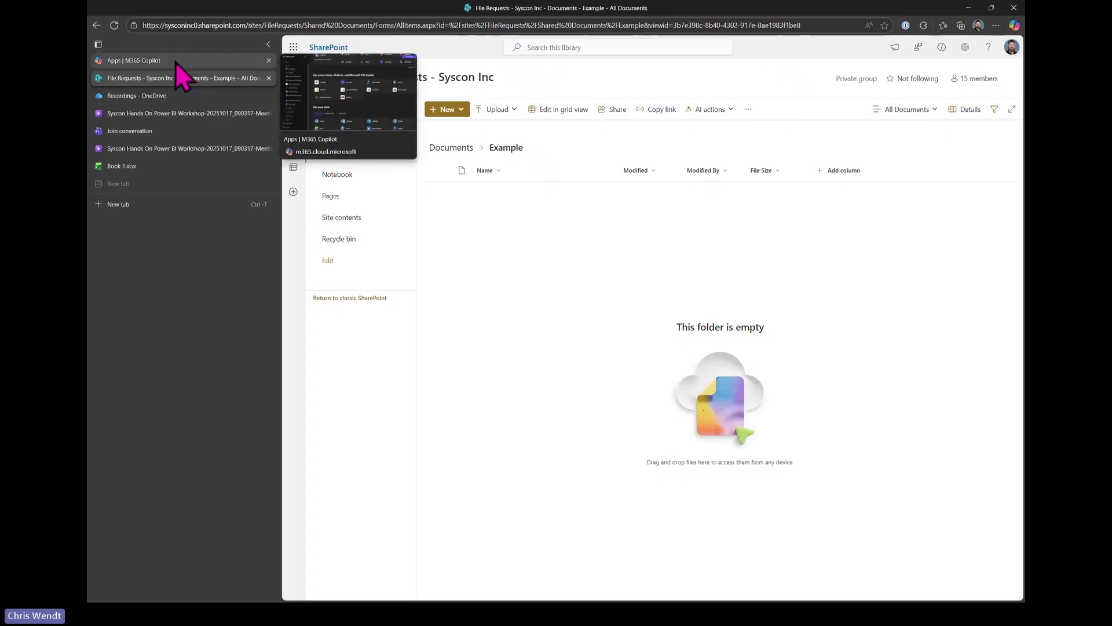
pyautogui.click(177, 58)
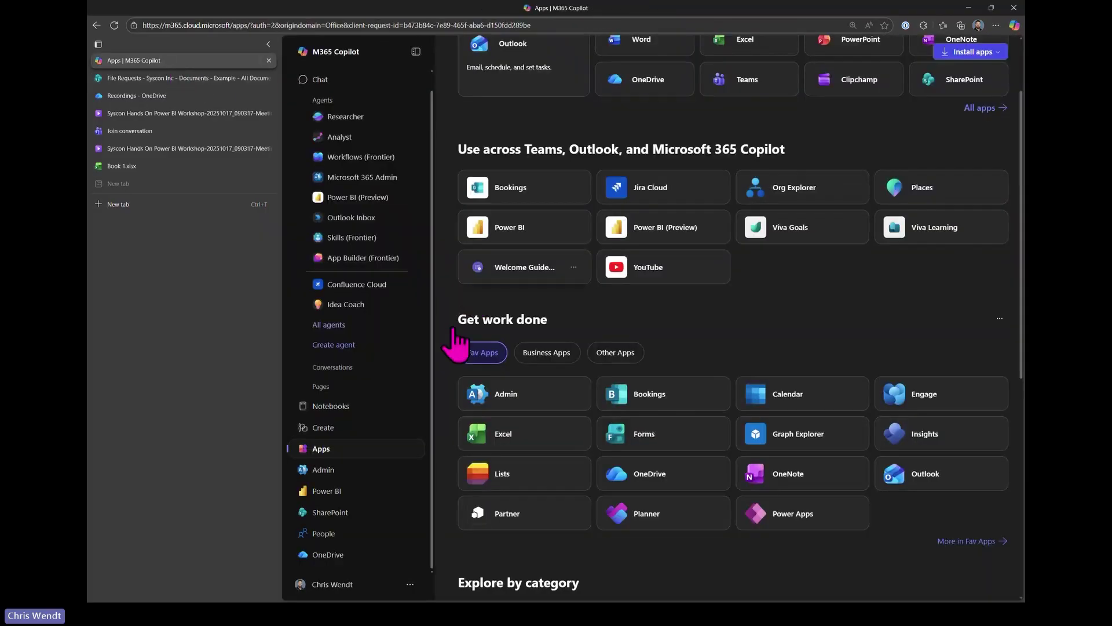
pyautogui.scroll(1, 670, 444)
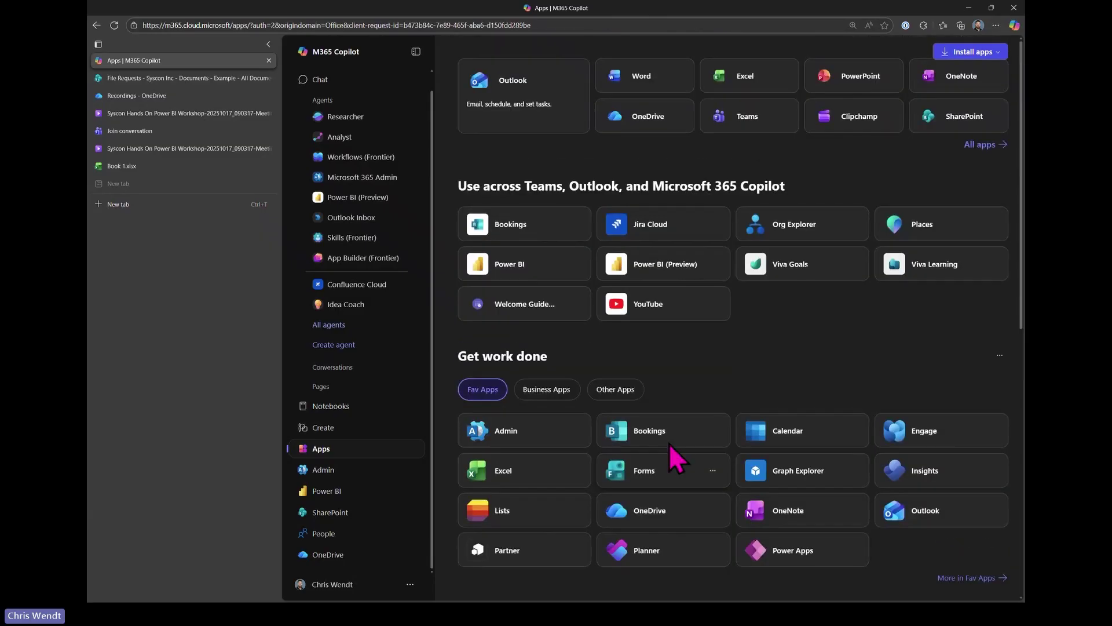
pyautogui.scroll(1, 669, 443)
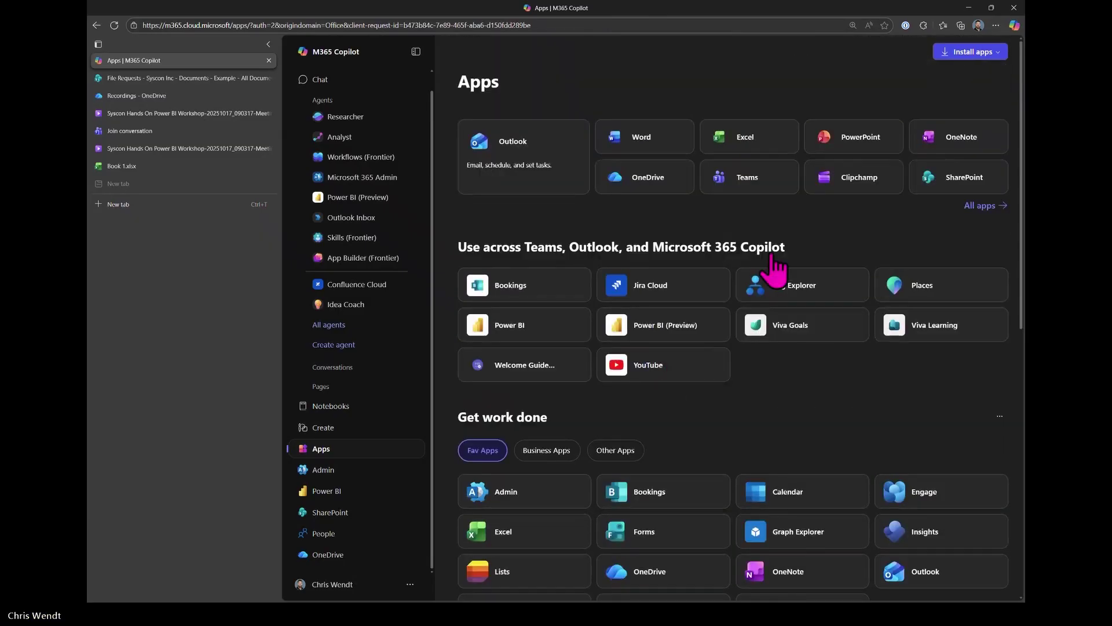
pyautogui.click(948, 182)
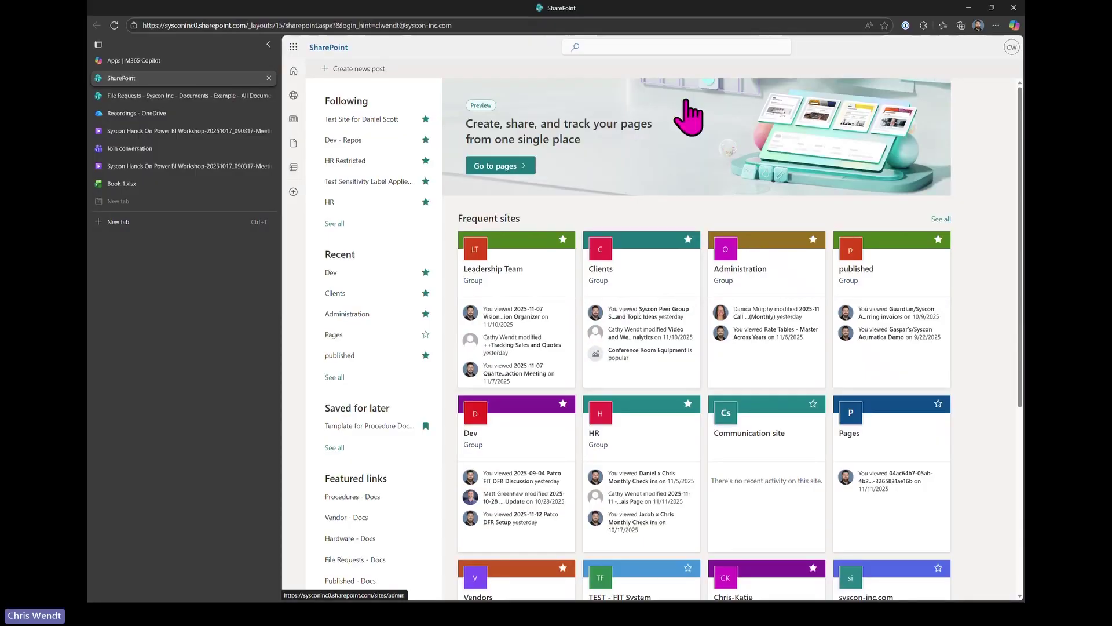
pyautogui.click(608, 46)
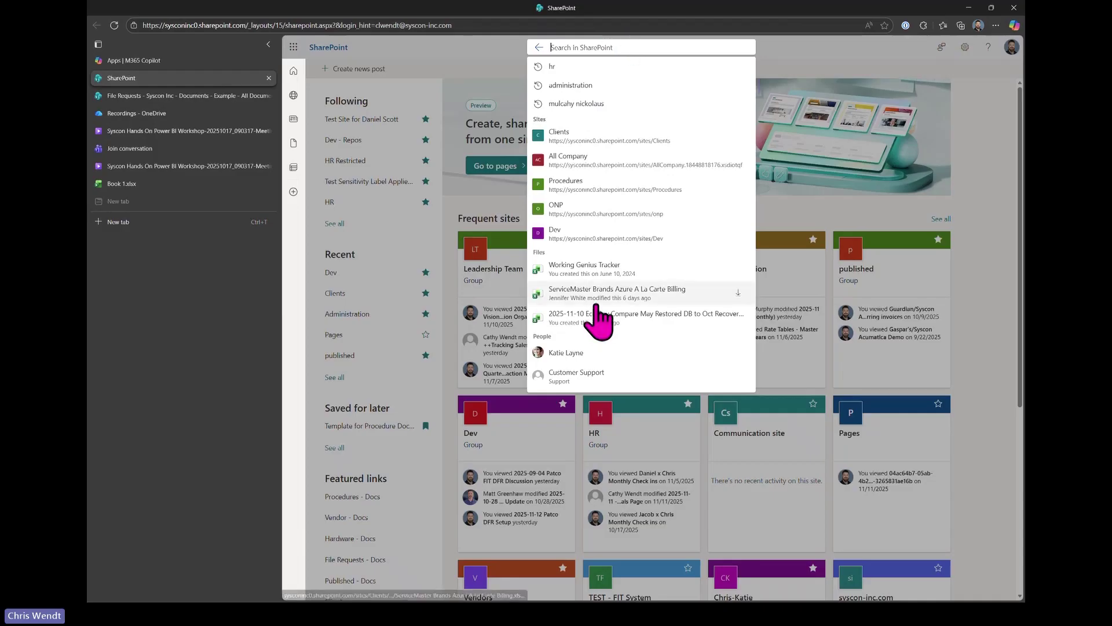
pyautogui.click(489, 84)
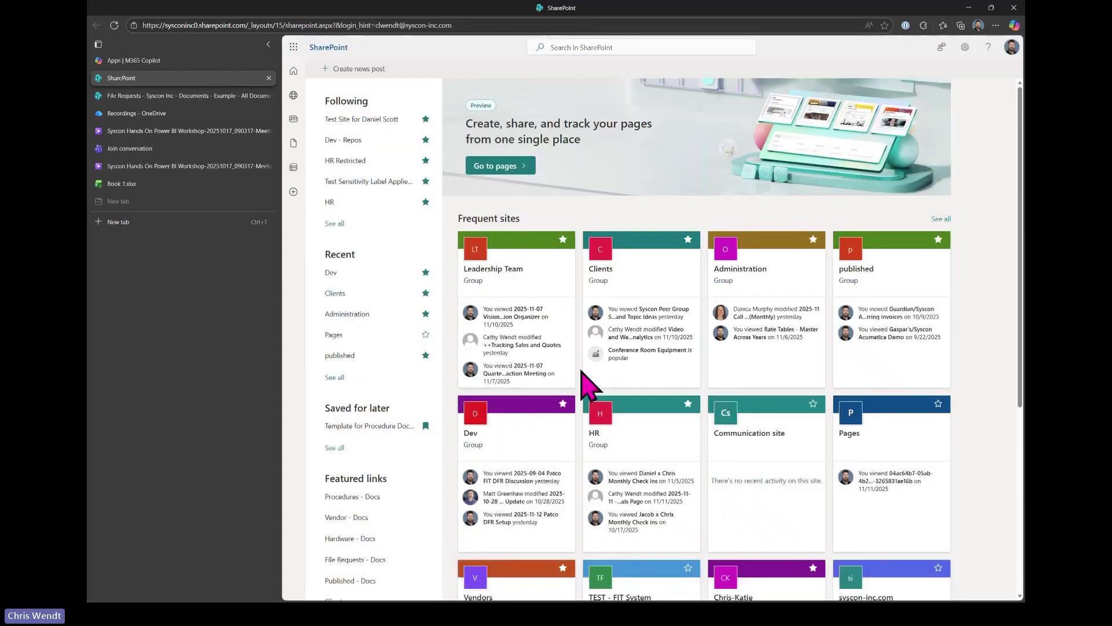
# Step: Open the Documents library of the Vendors site from the frequent sites
pyautogui.scroll(-2, 627, 507)
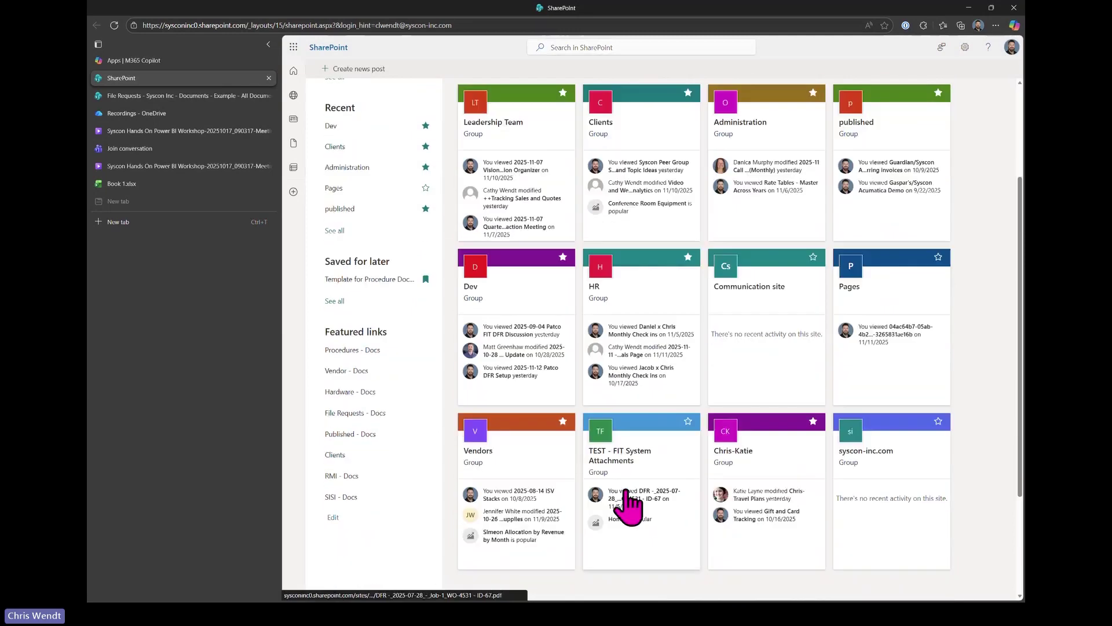
pyautogui.click(479, 454)
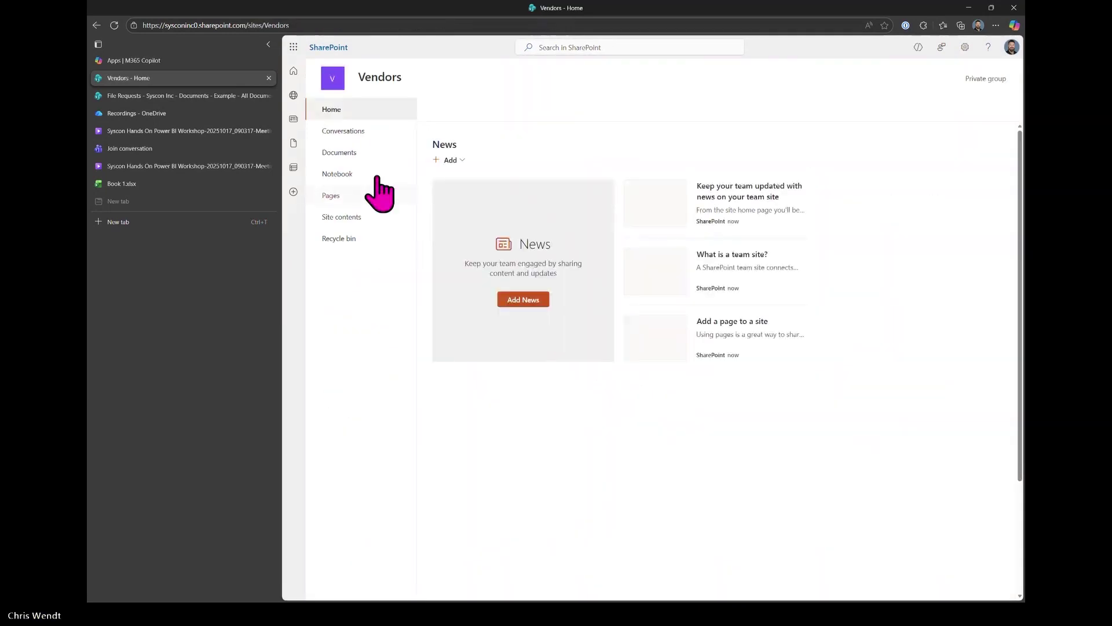
pyautogui.click(348, 154)
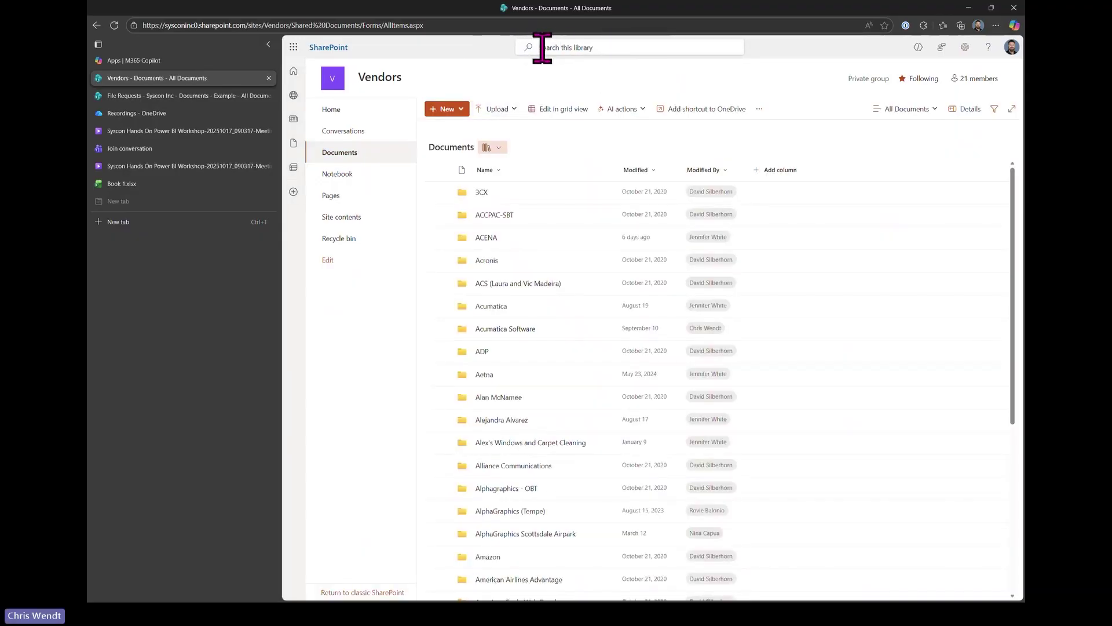
# Step: Search the Vendors document library for "outlook"
pyautogui.click(602, 47)
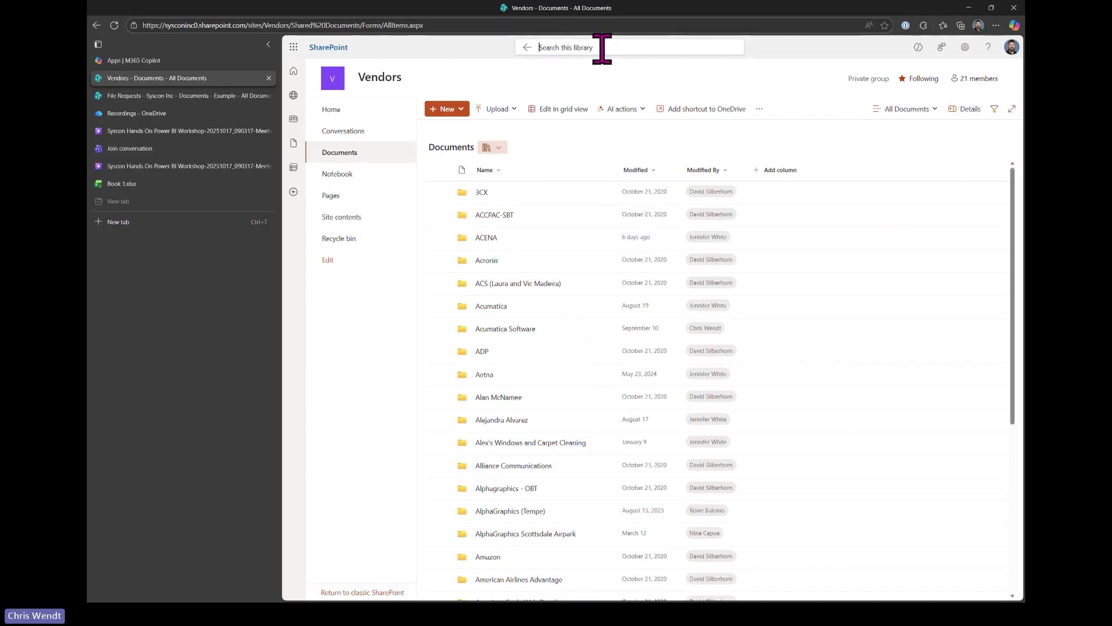
pyautogui.write('c')
pyautogui.write('utlook')
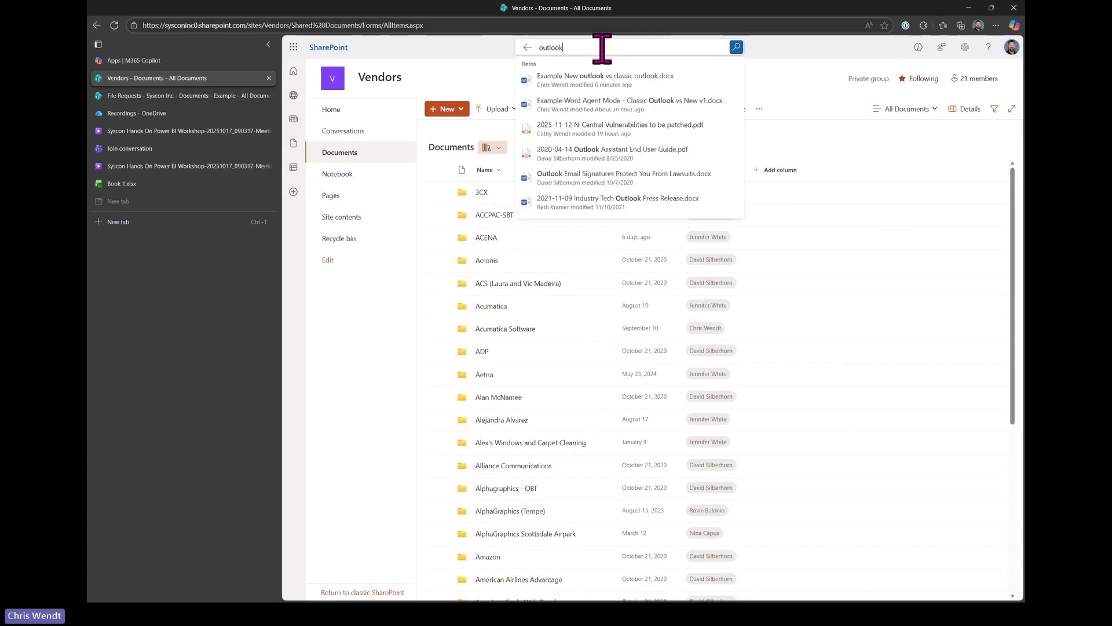
pyautogui.press('Return')
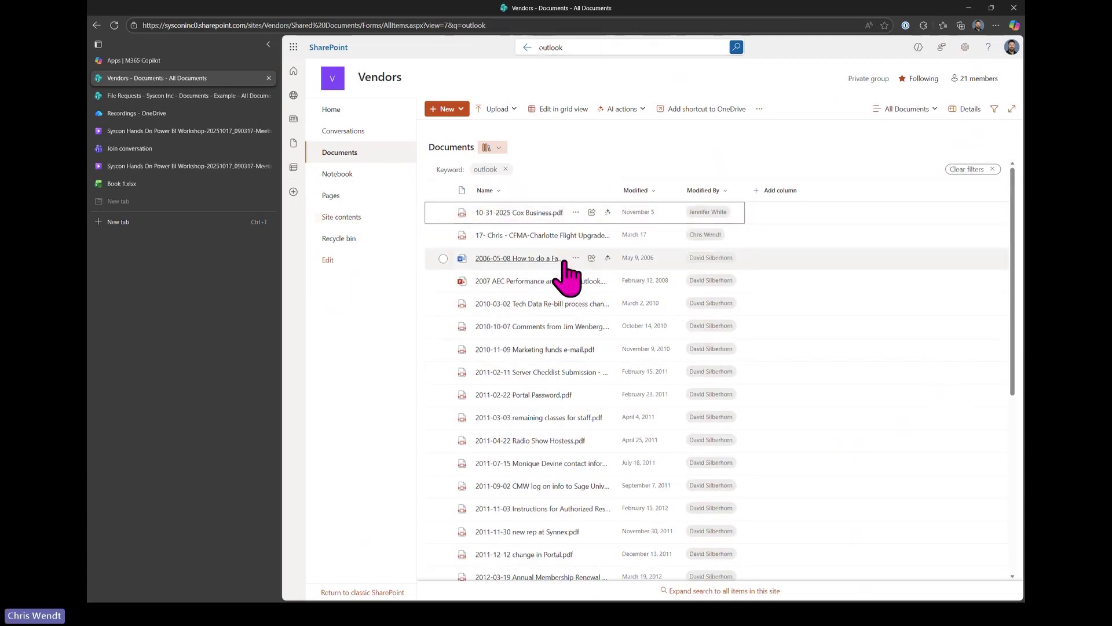
# Step: Clear the "outlook" keyword filter from the Vendors library and run the same search again
pyautogui.click(574, 45)
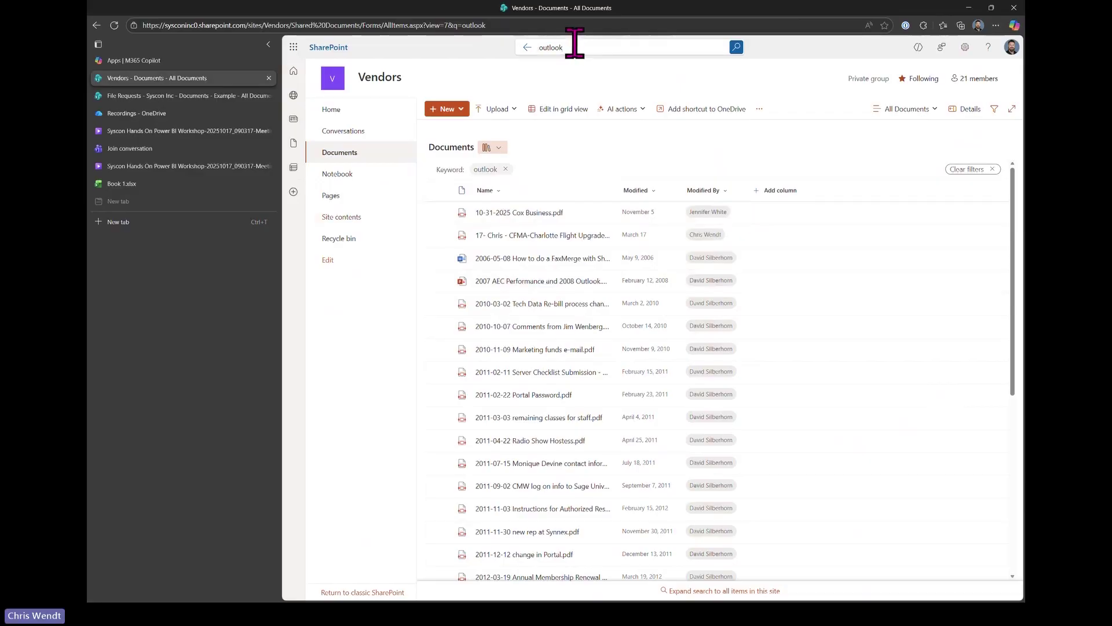
pyautogui.click(505, 168)
pyautogui.click(595, 48)
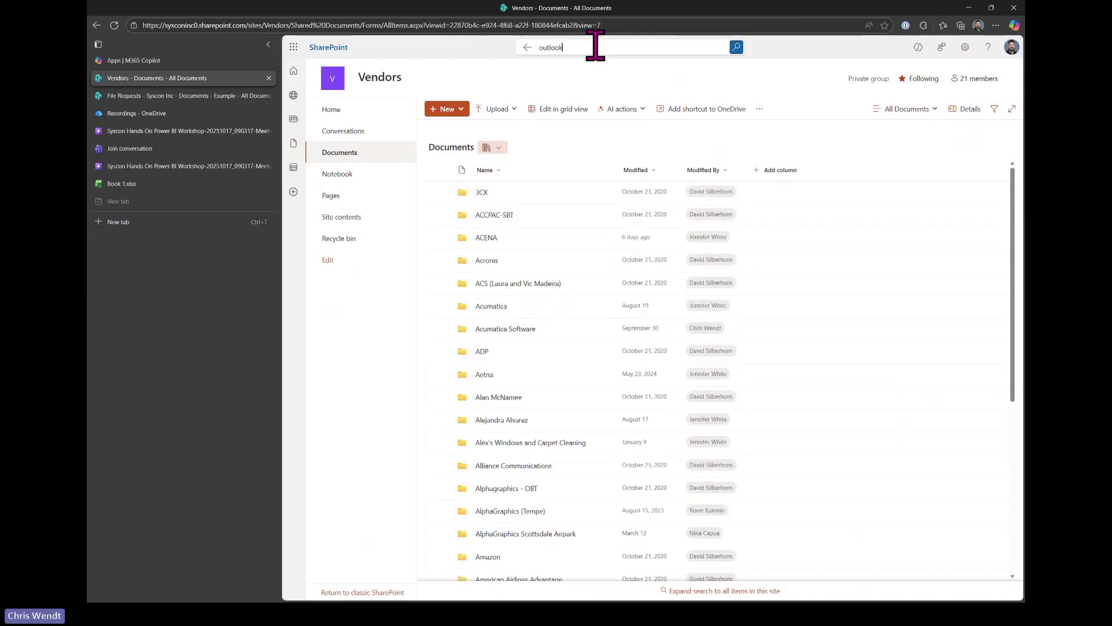
pyautogui.press('Return')
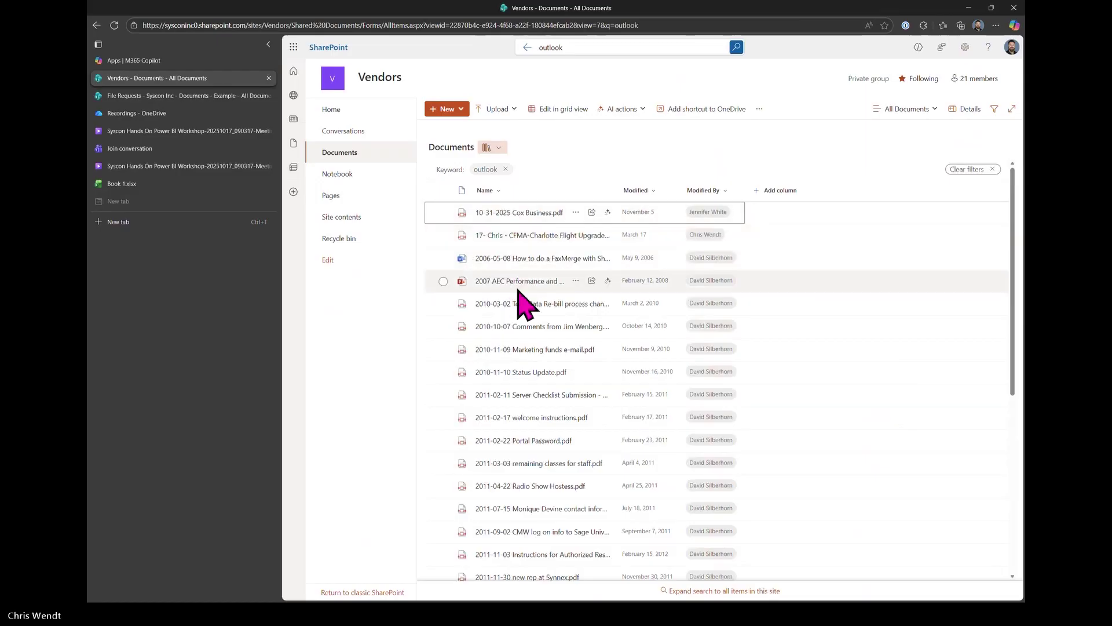
# Step: Examine the available actions and opening options for the 2006-05-08 FaxMerge Word document, and dismiss them
pyautogui.click(575, 258)
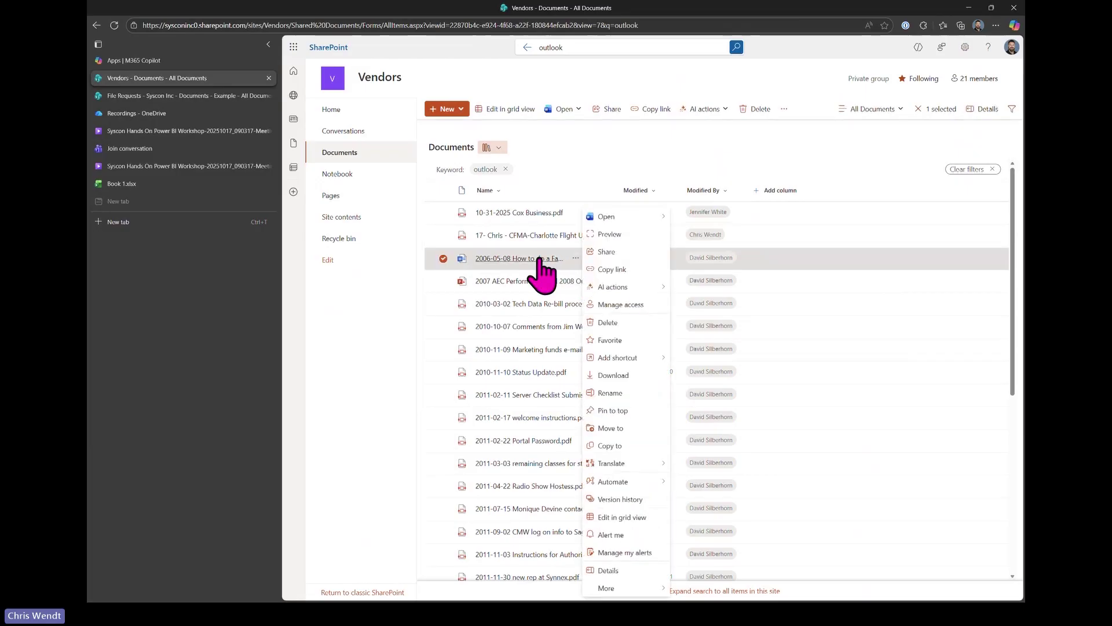
pyautogui.moveTo(661, 218)
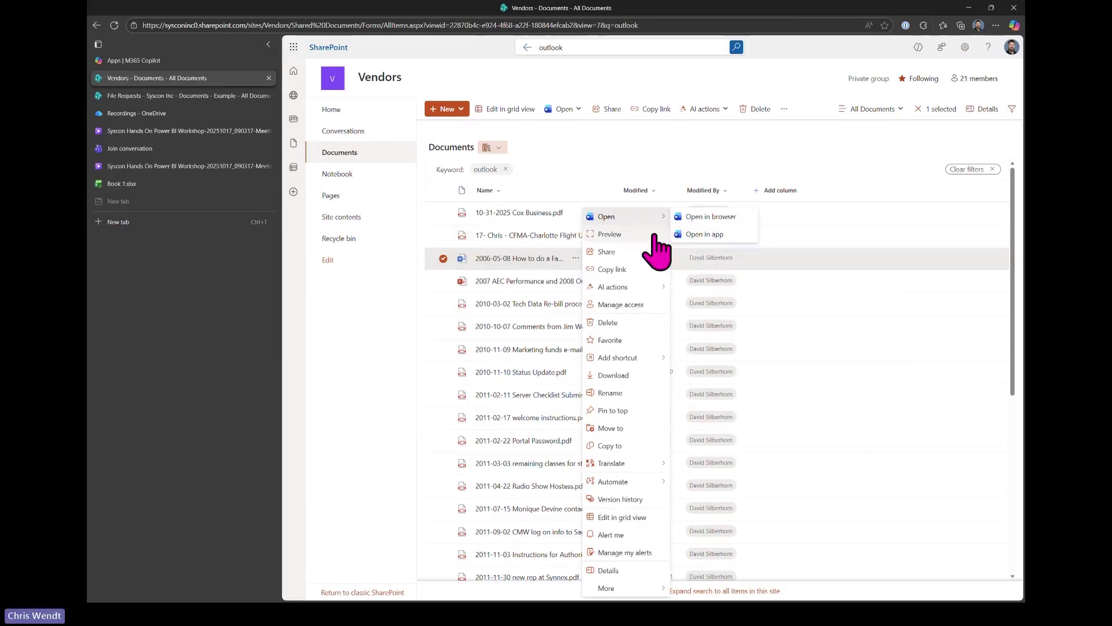
pyautogui.click(377, 360)
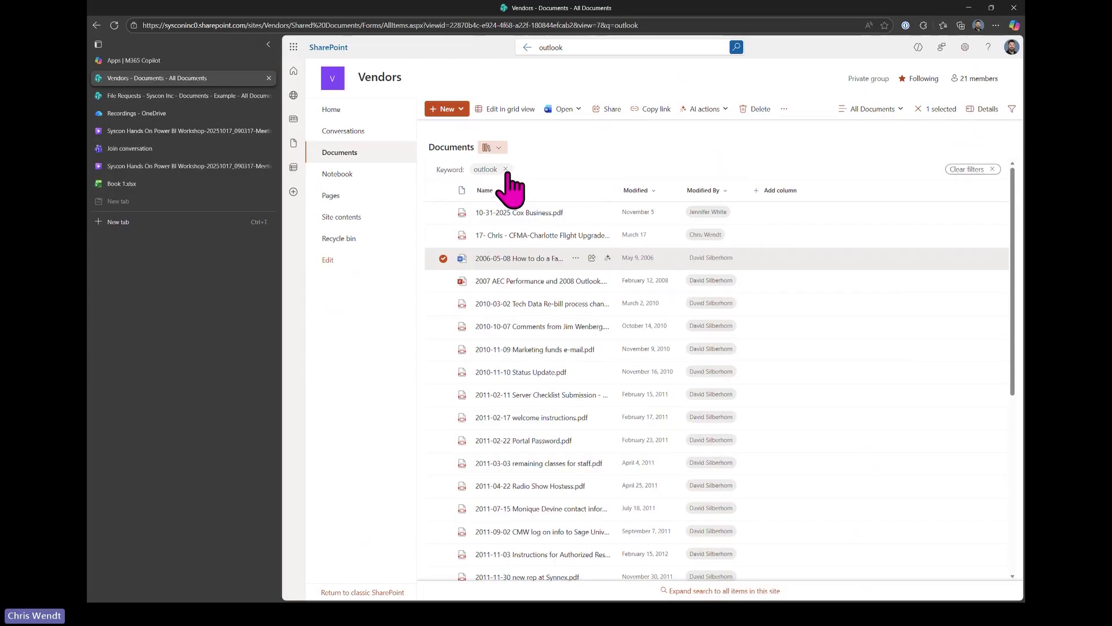
# Step: Create a folder named "This one is important" in the Example folder of the File Requests document library
pyautogui.click(191, 96)
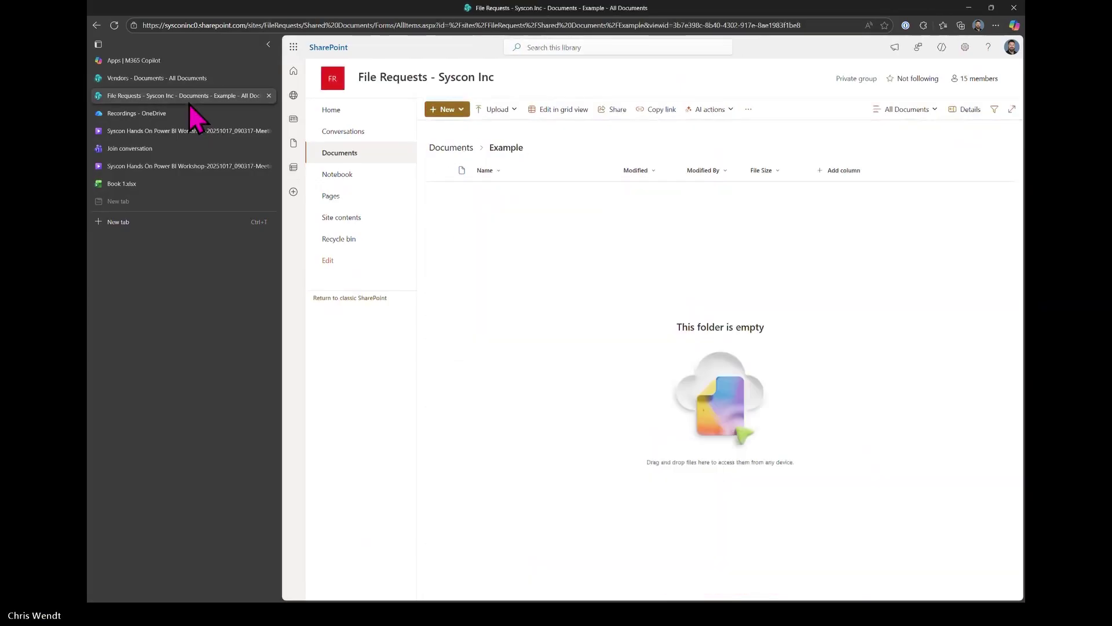
pyautogui.click(447, 109)
pyautogui.click(461, 135)
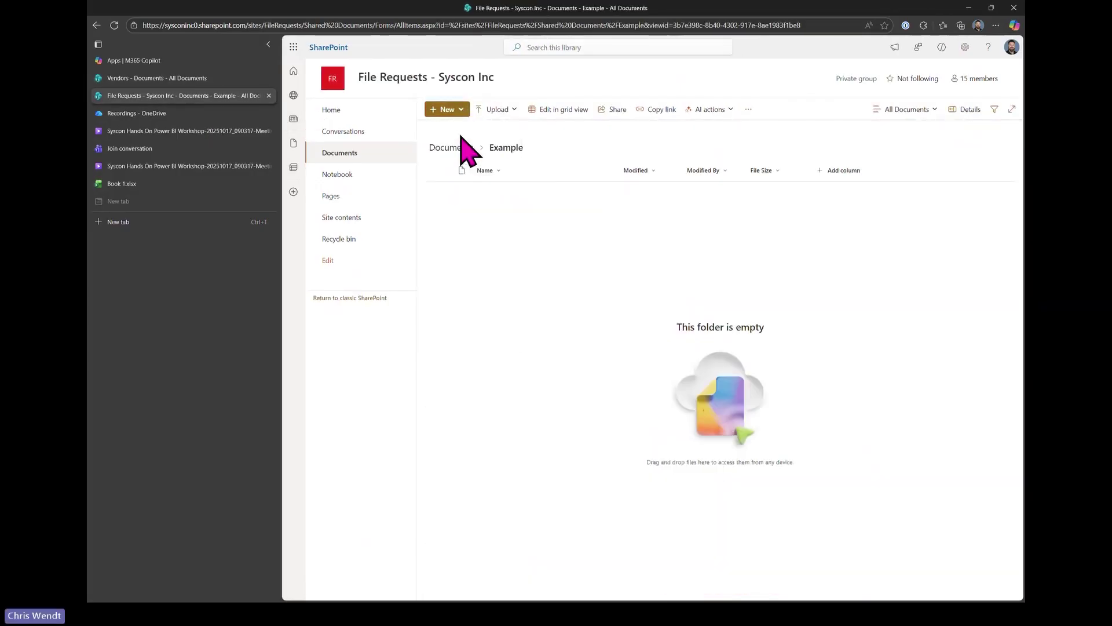
pyautogui.write('This one is important!')
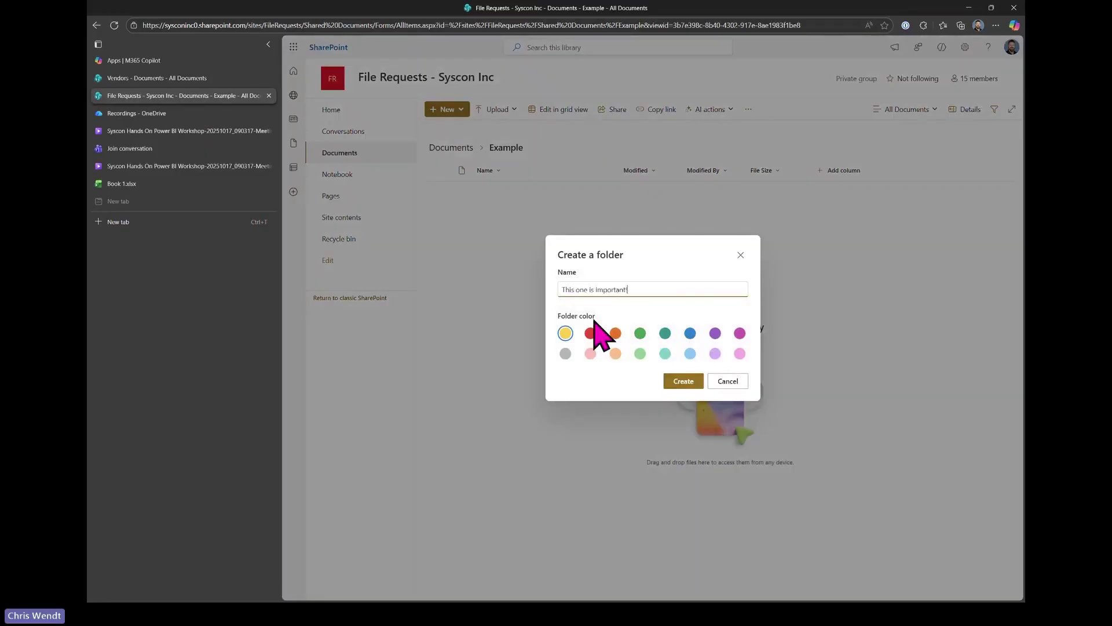
pyautogui.press('BackSpace')
pyautogui.write('\\')
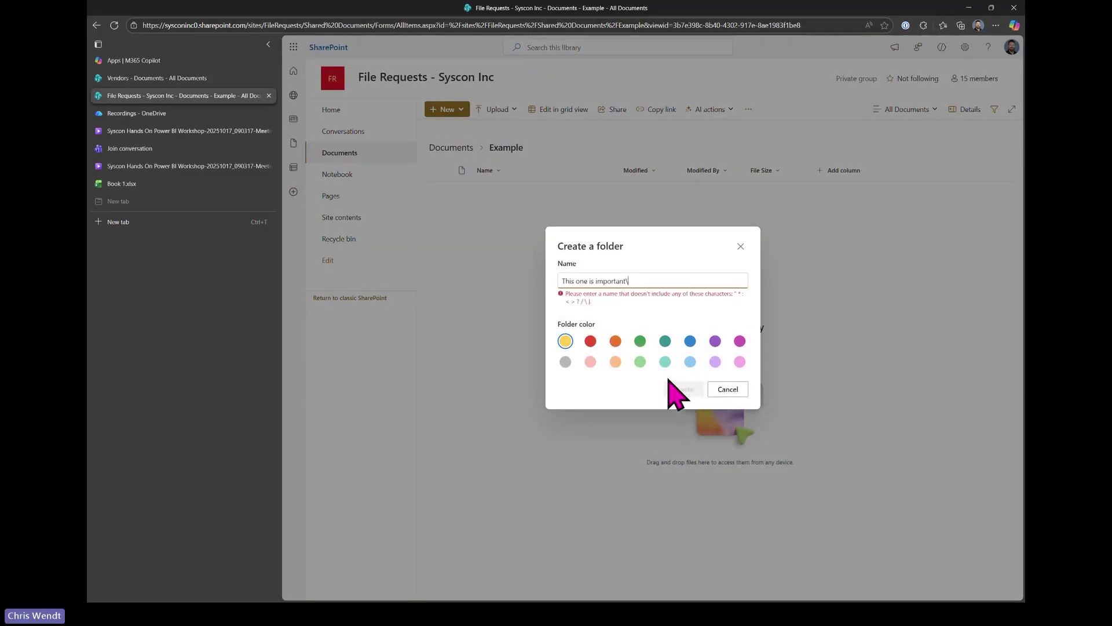
pyautogui.press('BackSpace')
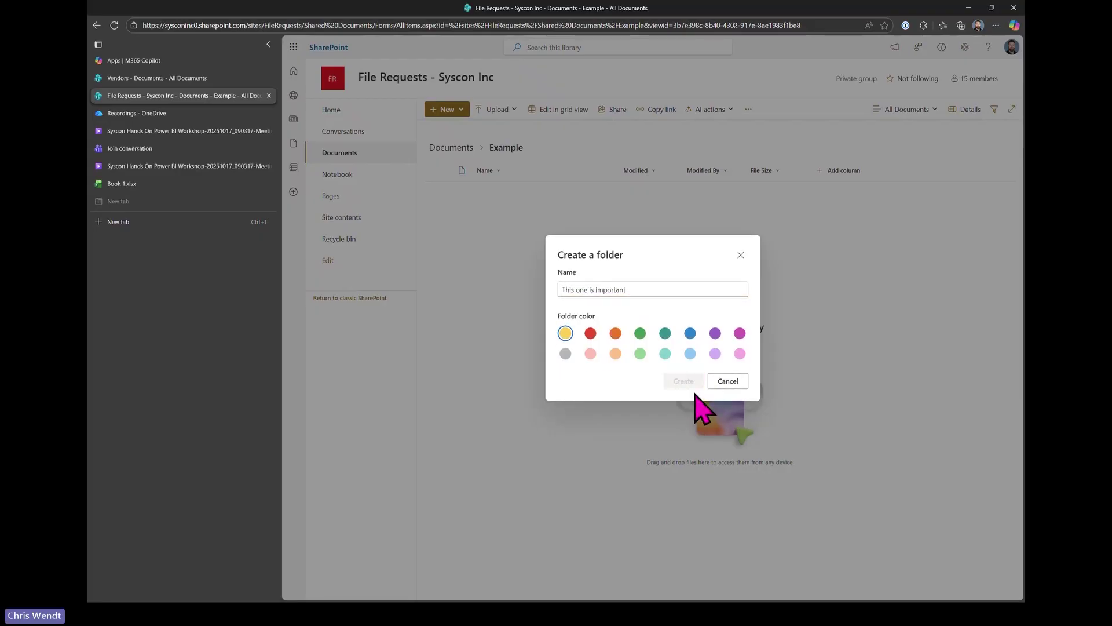
pyautogui.press('Return')
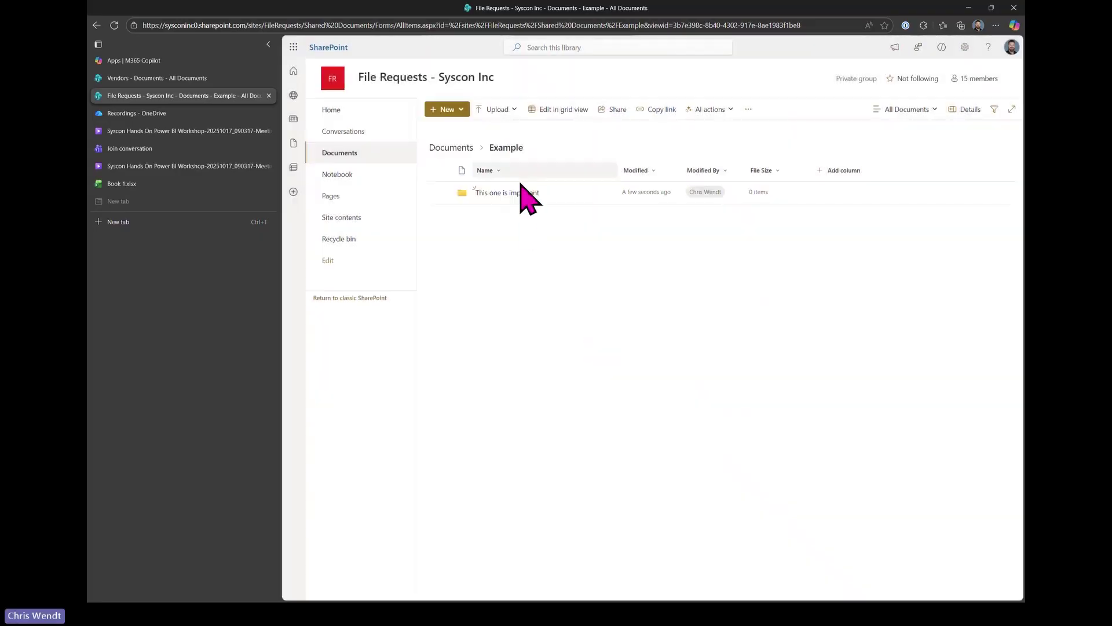
# Step: Create a magenta folder named "This one is more important" in the Example folder
pyautogui.click(449, 110)
pyautogui.click(458, 132)
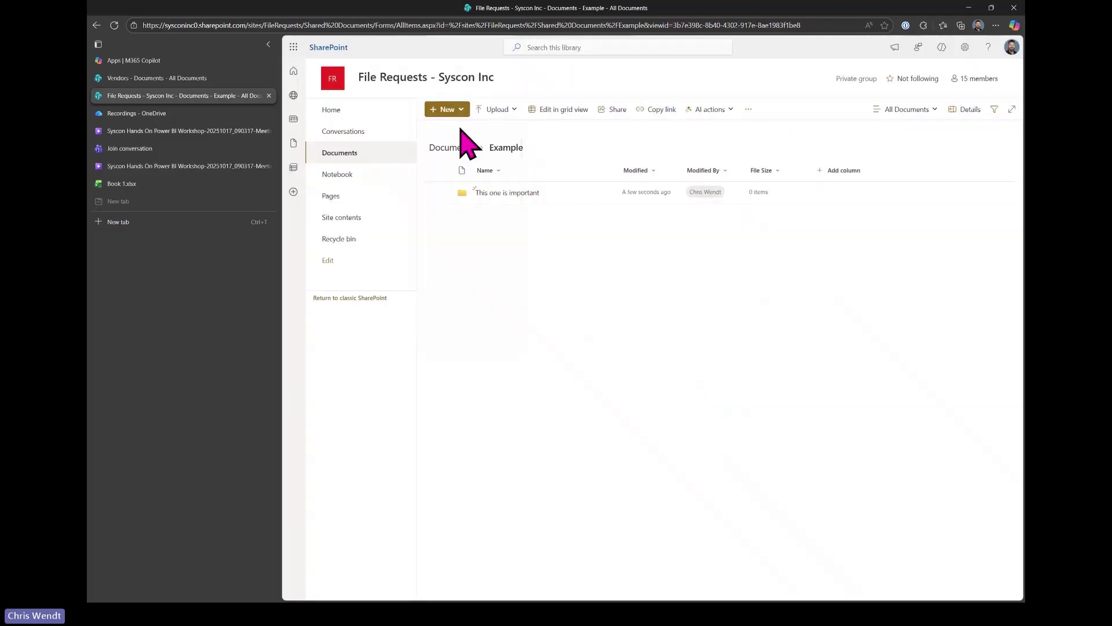
pyautogui.write('This one is more important')
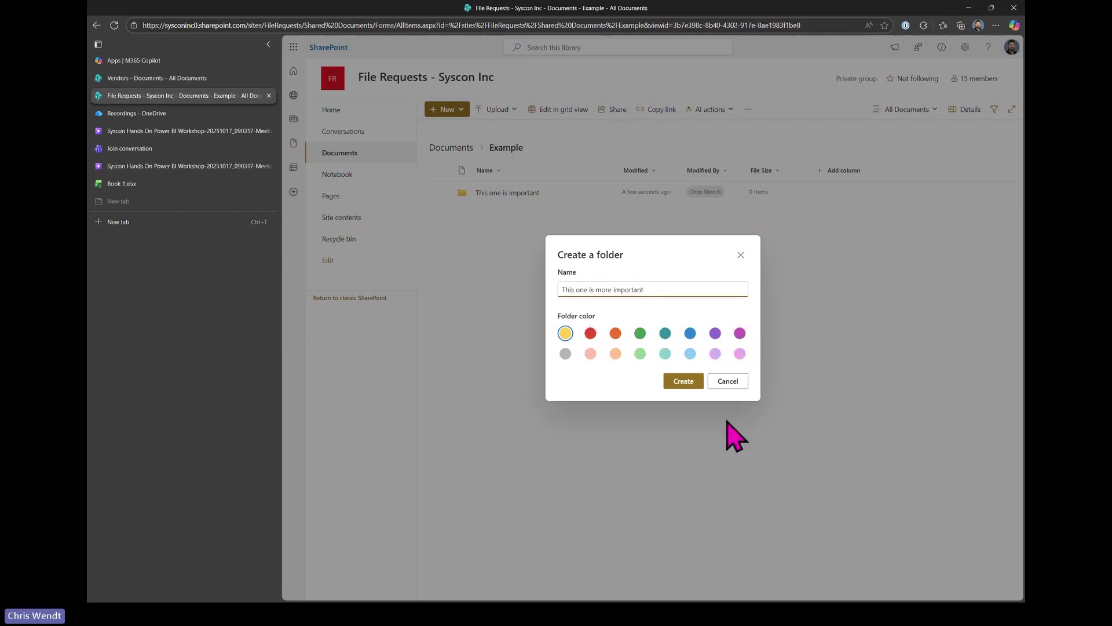
pyautogui.click(740, 335)
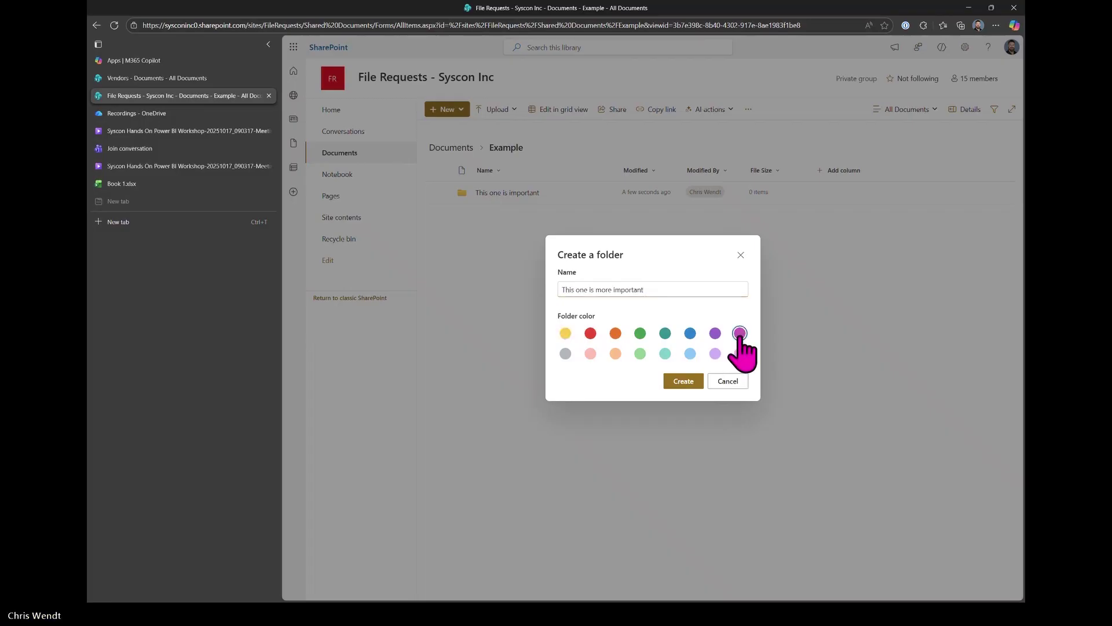
pyautogui.click(683, 382)
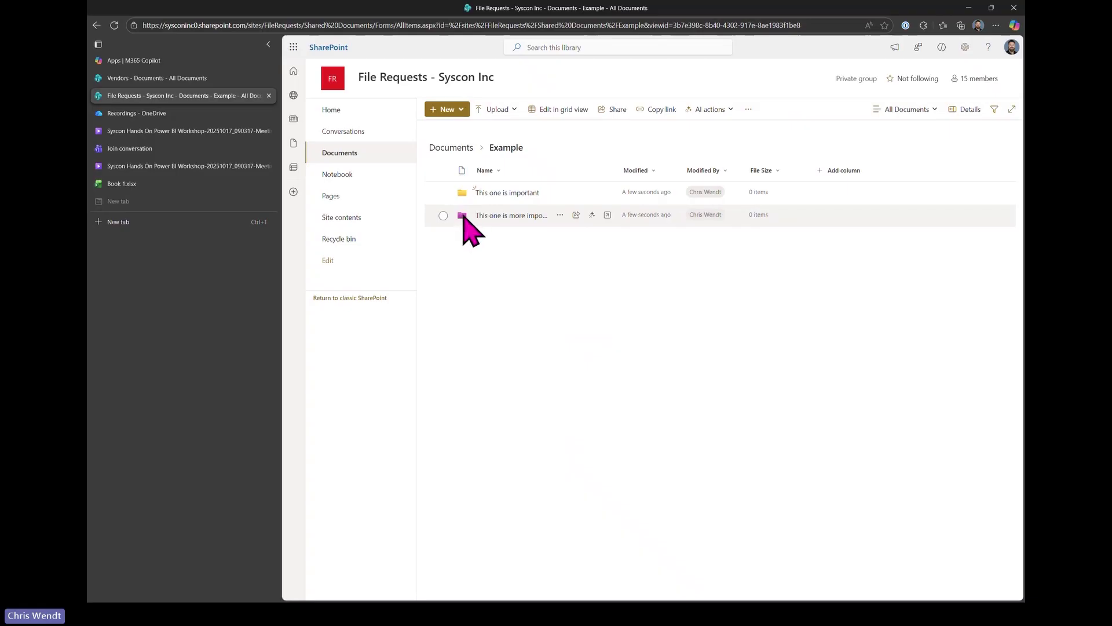
# Step: Start a file request for the "This one is more important" folder with the description "Big document" and copy its upload link
pyautogui.click(560, 215)
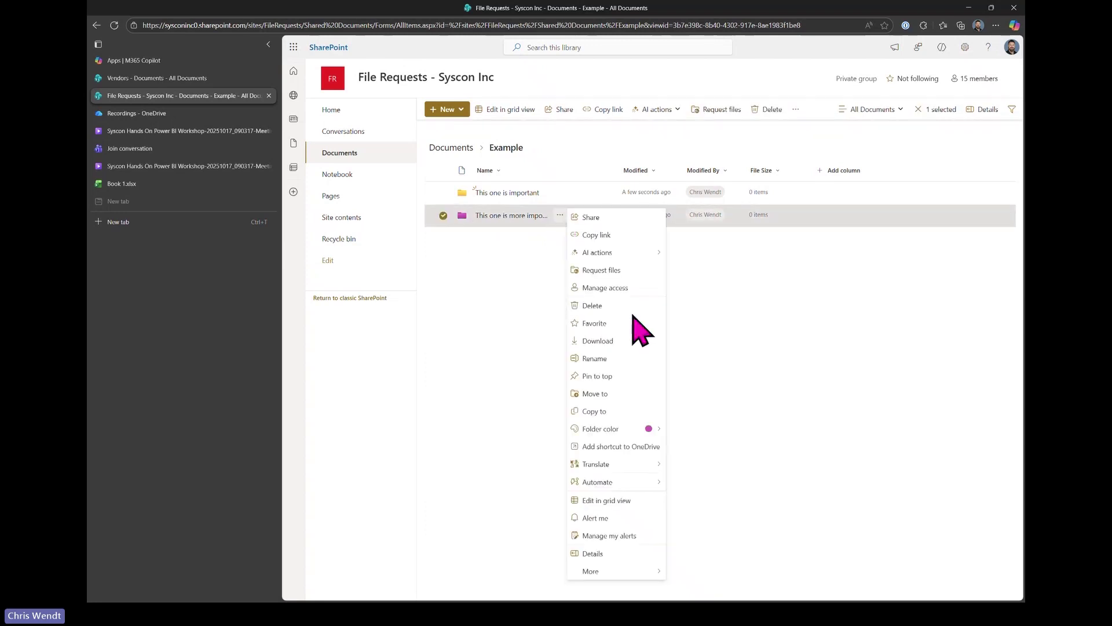
pyautogui.moveTo(610, 575)
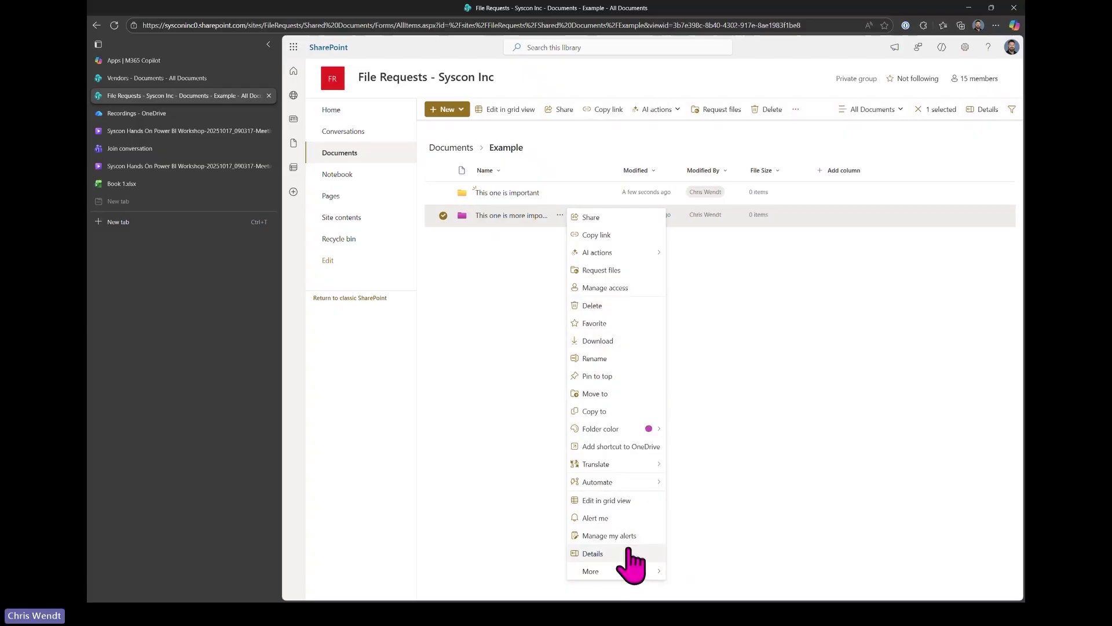
pyautogui.click(606, 270)
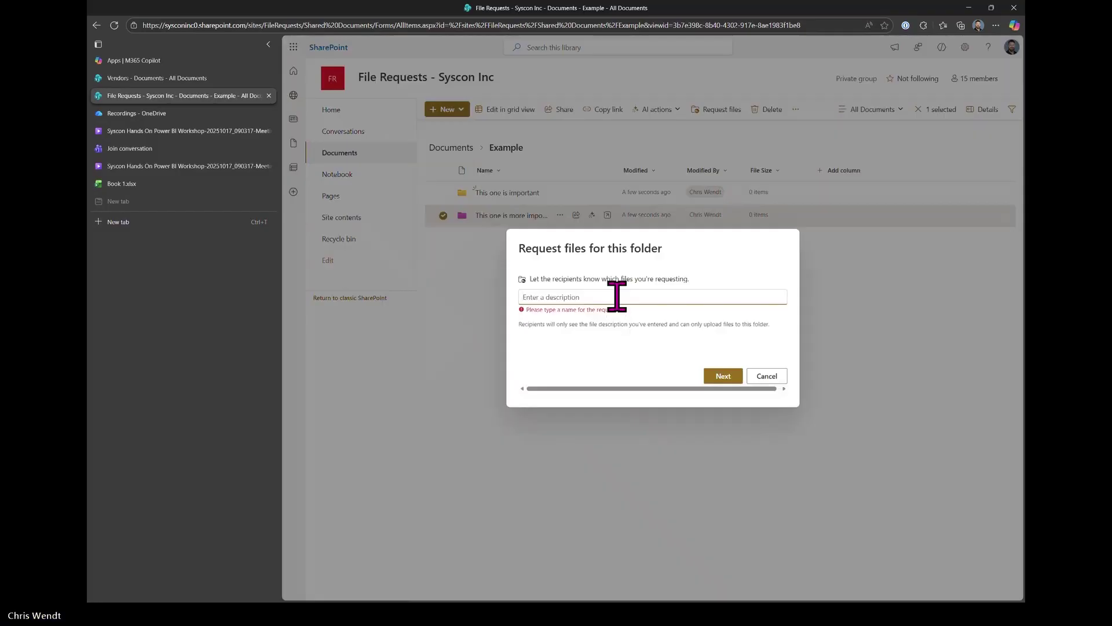
pyautogui.write('Big docum')
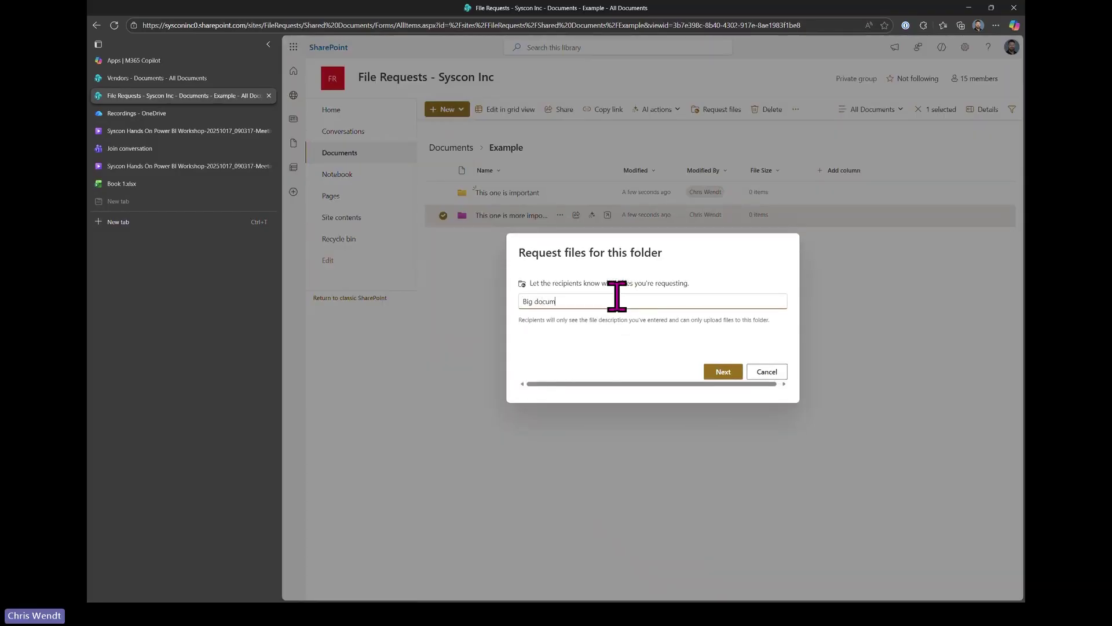
pyautogui.write('ent')
pyautogui.click(716, 372)
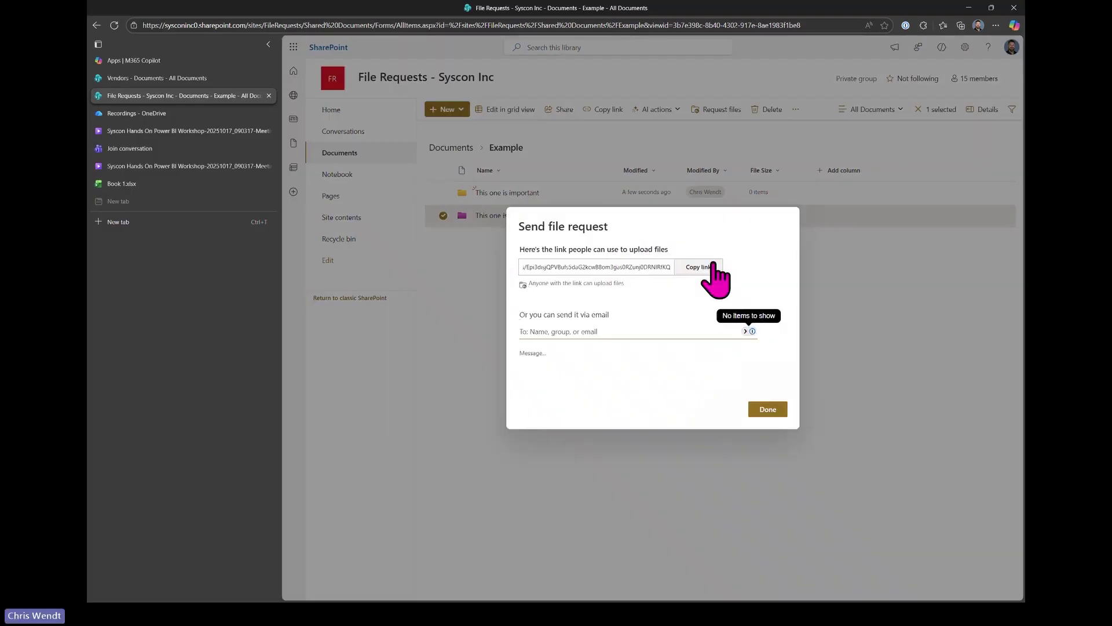
pyautogui.click(711, 268)
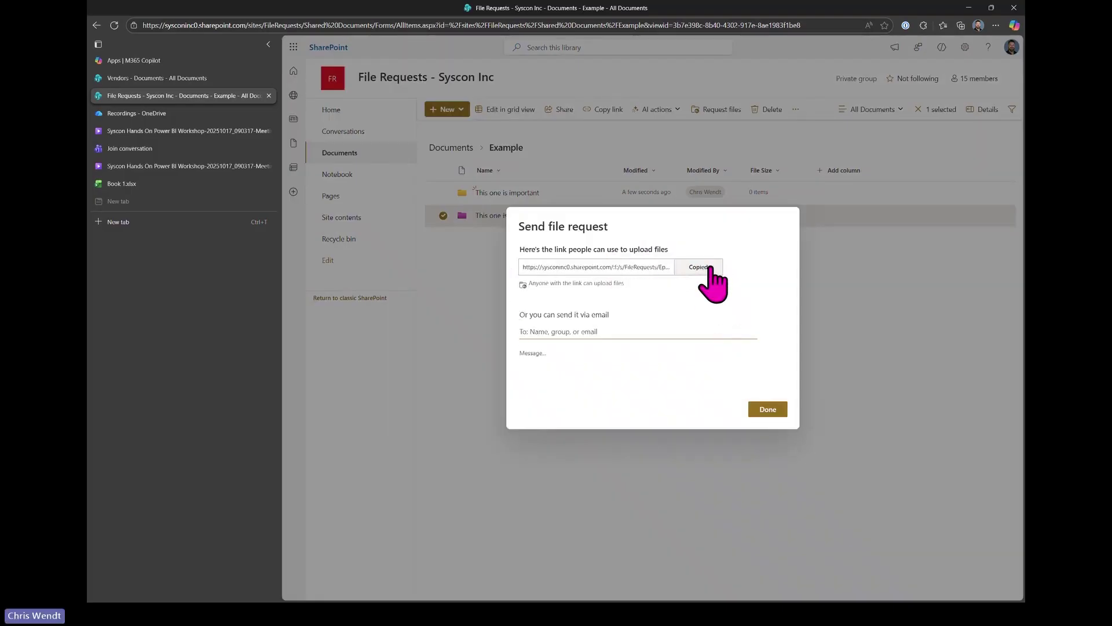
# Step: Open the copied file request link in a new InPrivate browser window to view the recipient's upload page
pyautogui.click(996, 26)
pyautogui.click(922, 75)
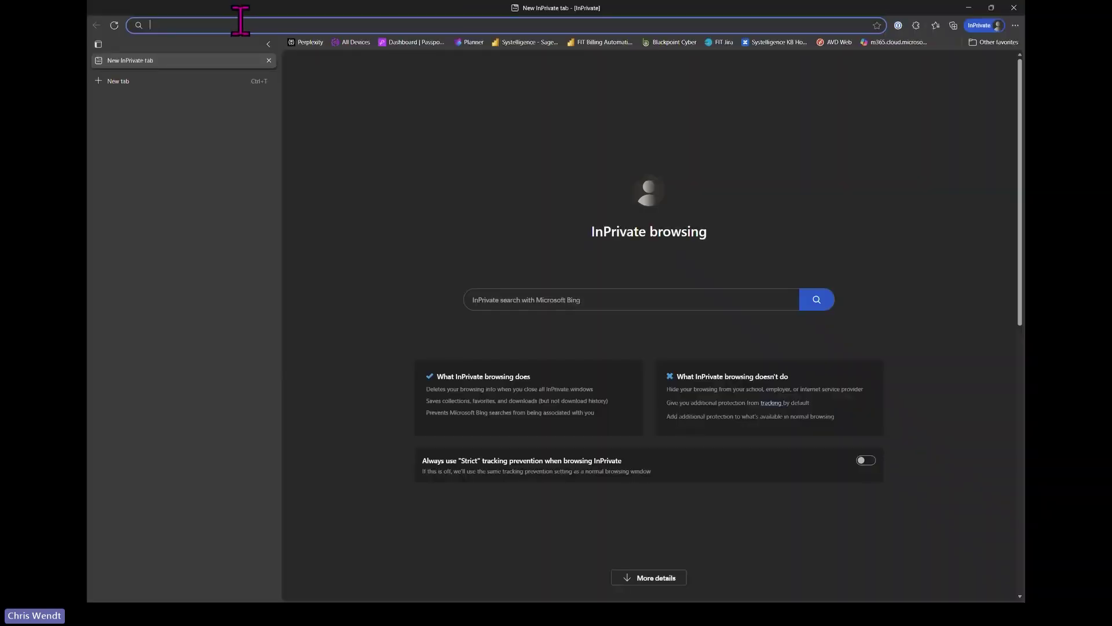
pyautogui.hotkey('ctrl', 'v')
pyautogui.press('Return')
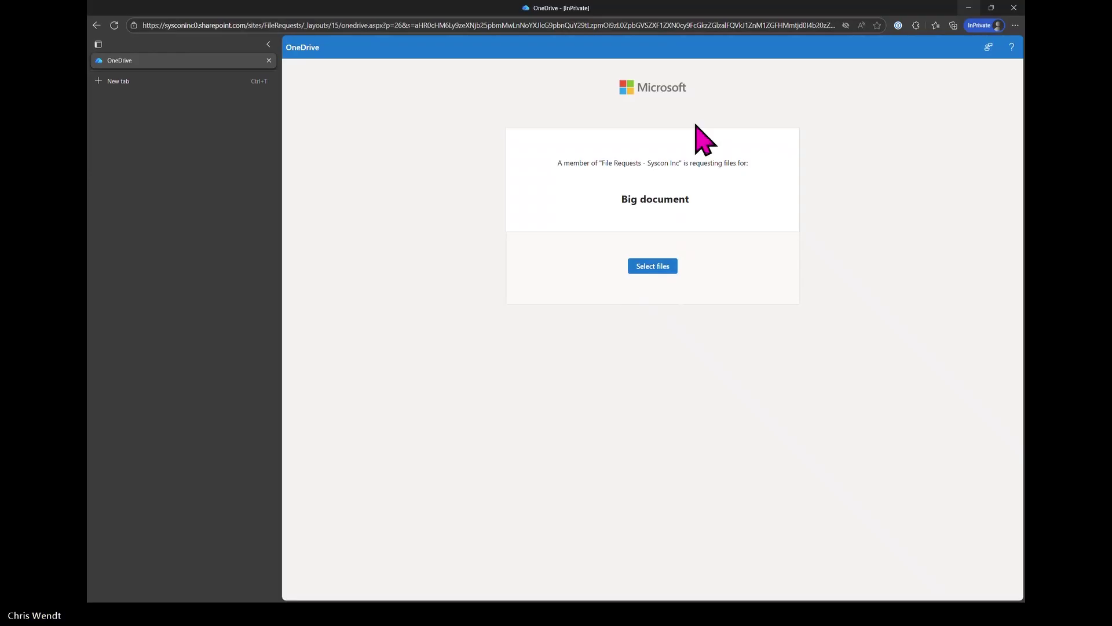
# Step: Return to the SharePoint window, finish the file request and dismiss its confirmation
pyautogui.click(968, 9)
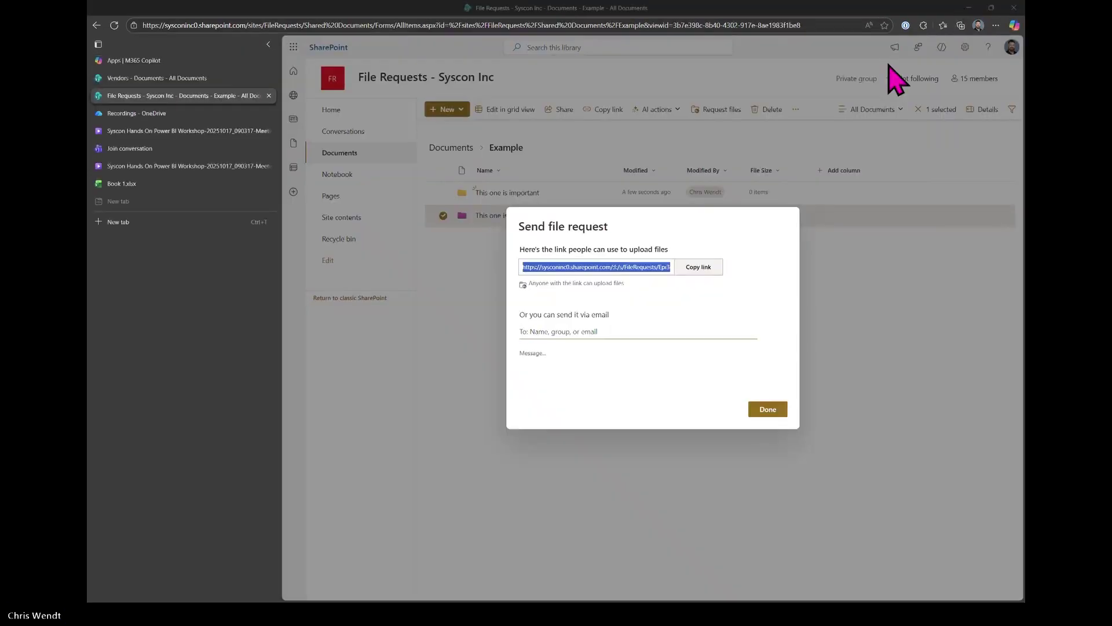
pyautogui.click(770, 411)
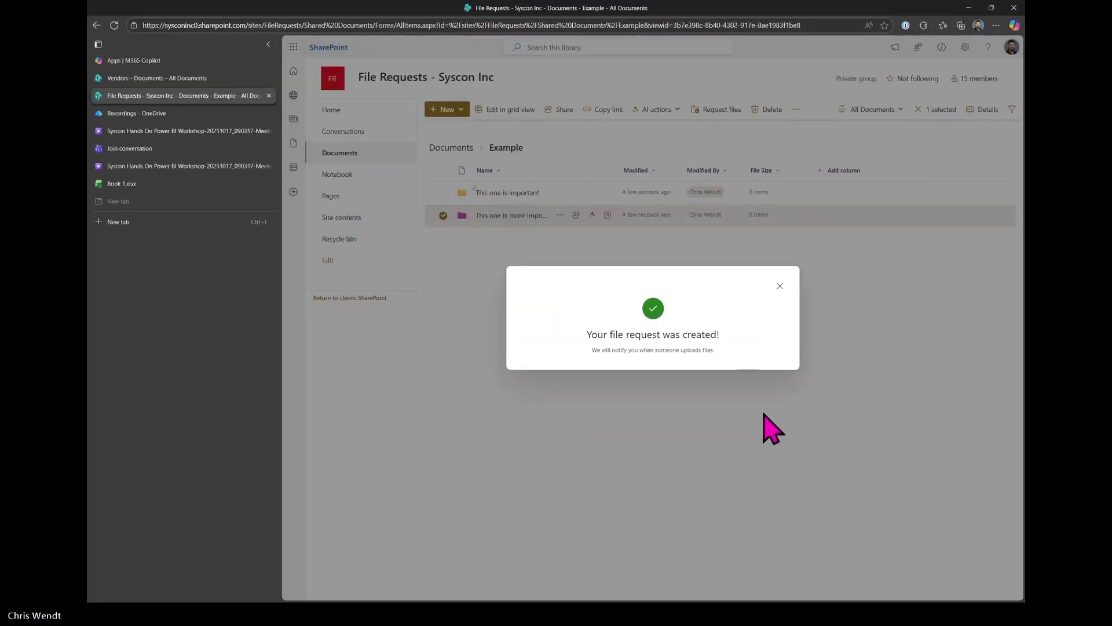
pyautogui.click(779, 285)
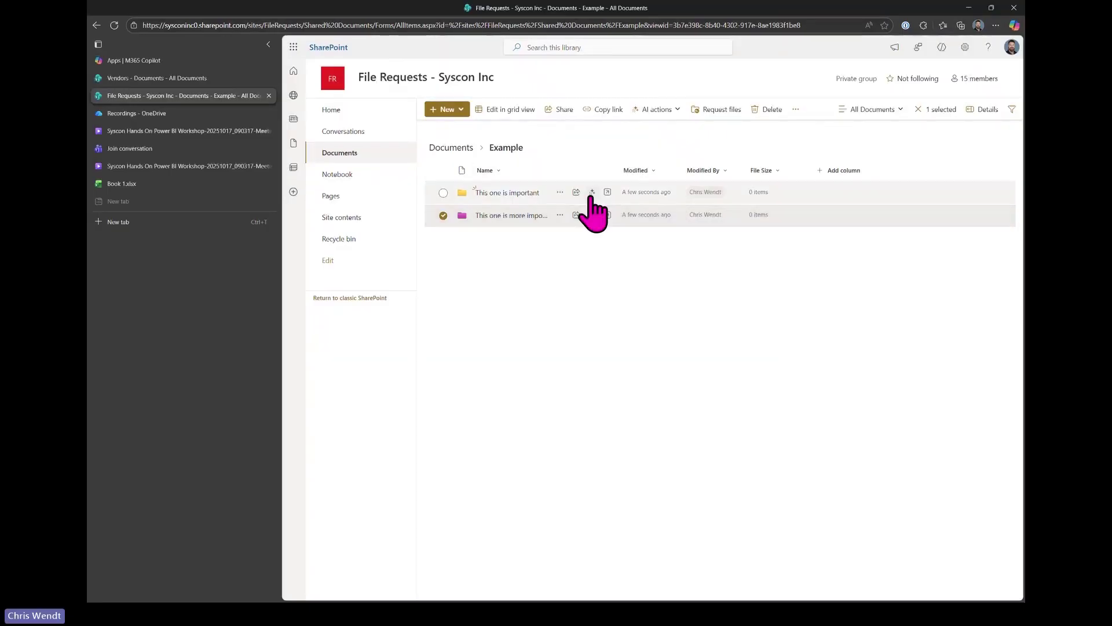
# Step: Set the sharing link of the "This one is important" folder to work for Anyone and apply the link settings
pyautogui.click(574, 193)
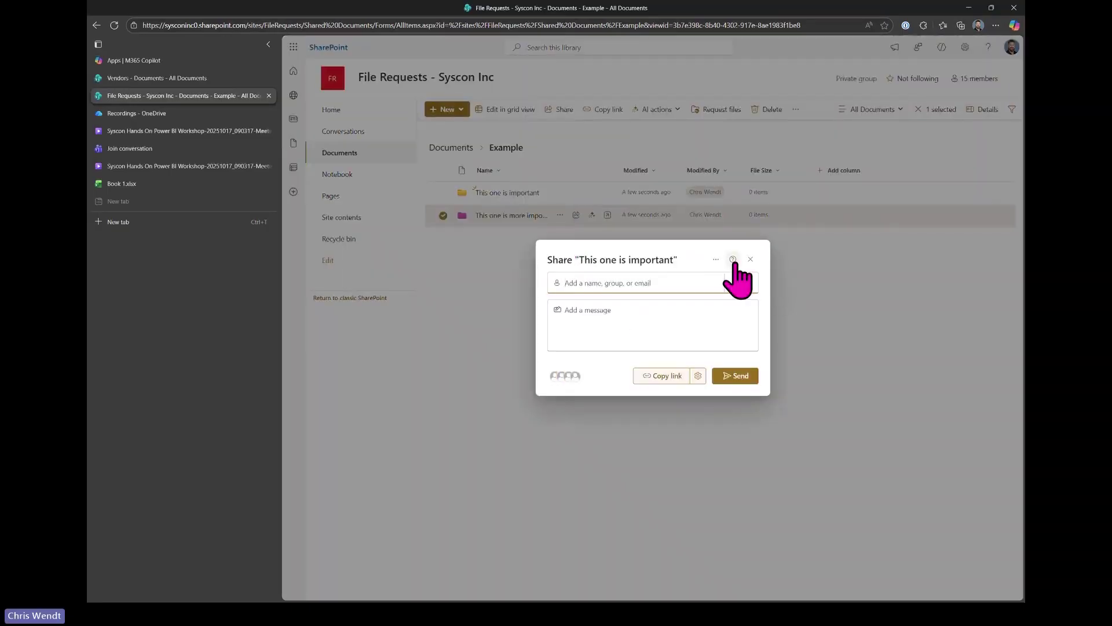
pyautogui.click(698, 376)
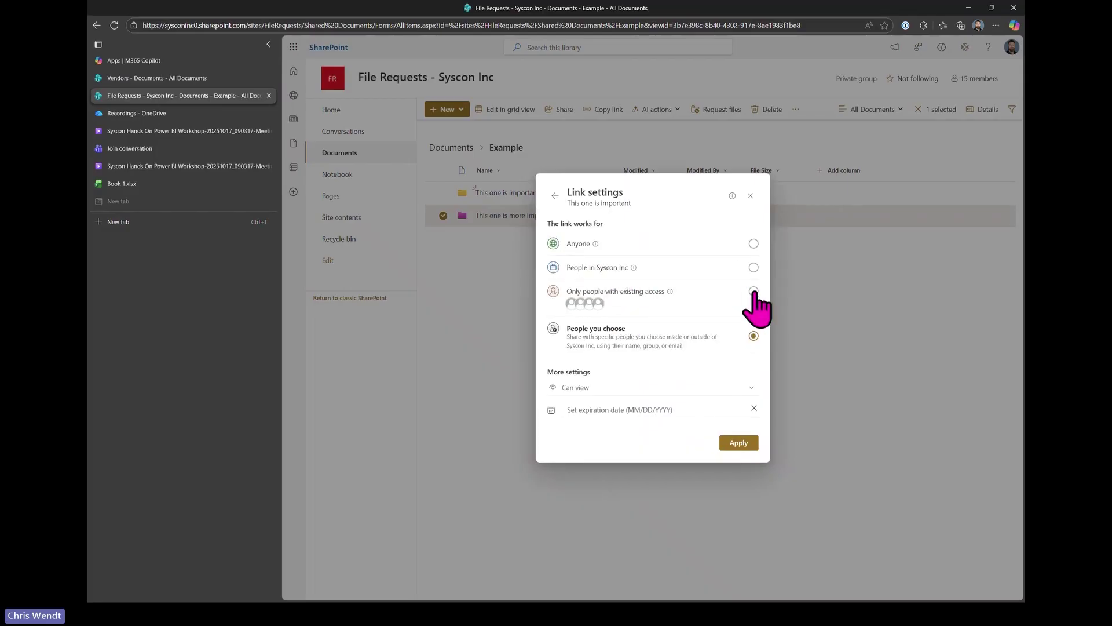
pyautogui.click(583, 387)
pyautogui.click(586, 387)
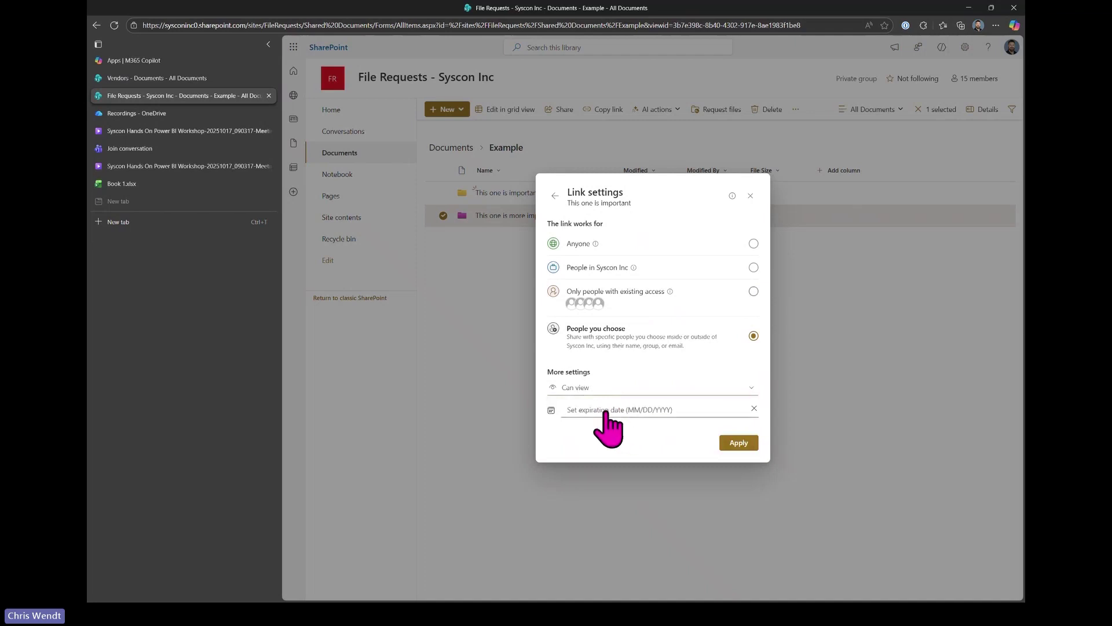
pyautogui.click(753, 244)
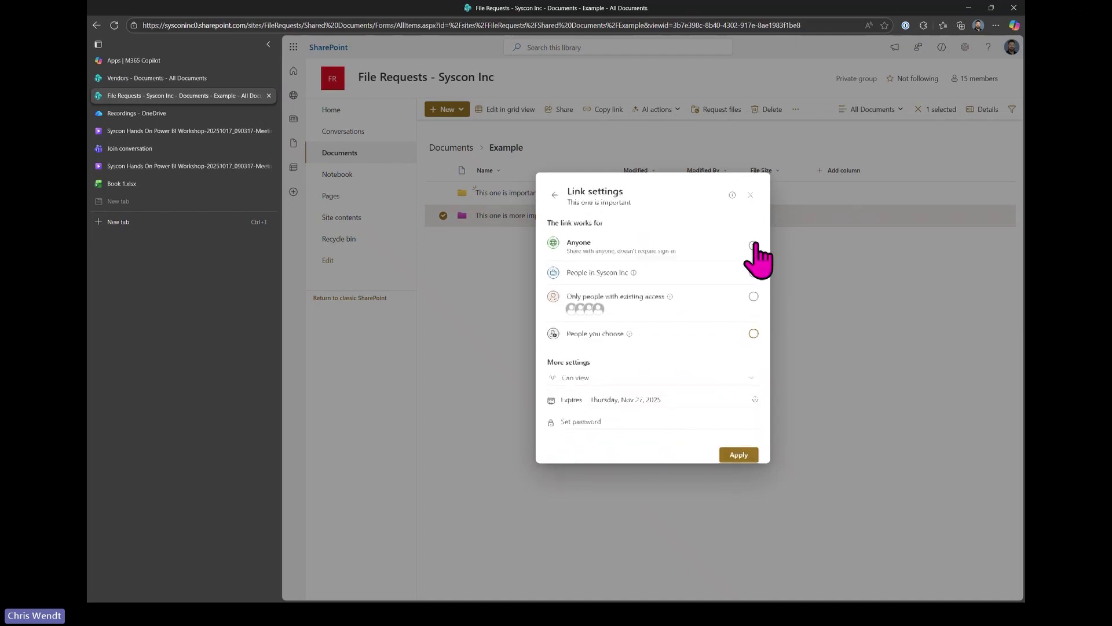
pyautogui.click(727, 449)
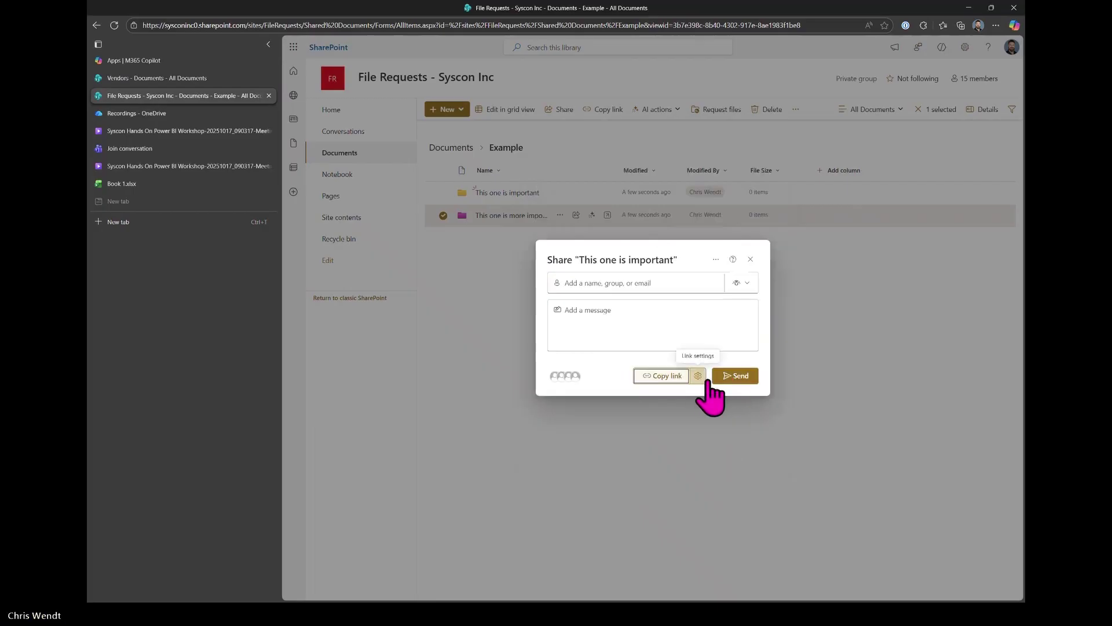
# Step: Check the additional sharing options and review the folder's permission, expiration and password link settings, then reapply them
pyautogui.click(716, 259)
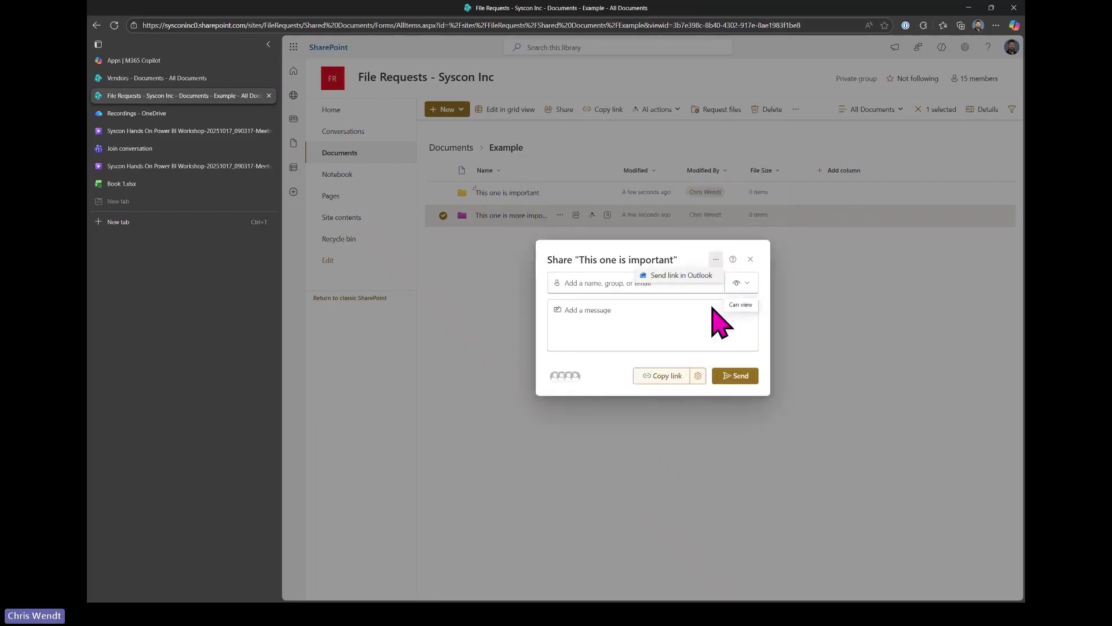
pyautogui.click(698, 375)
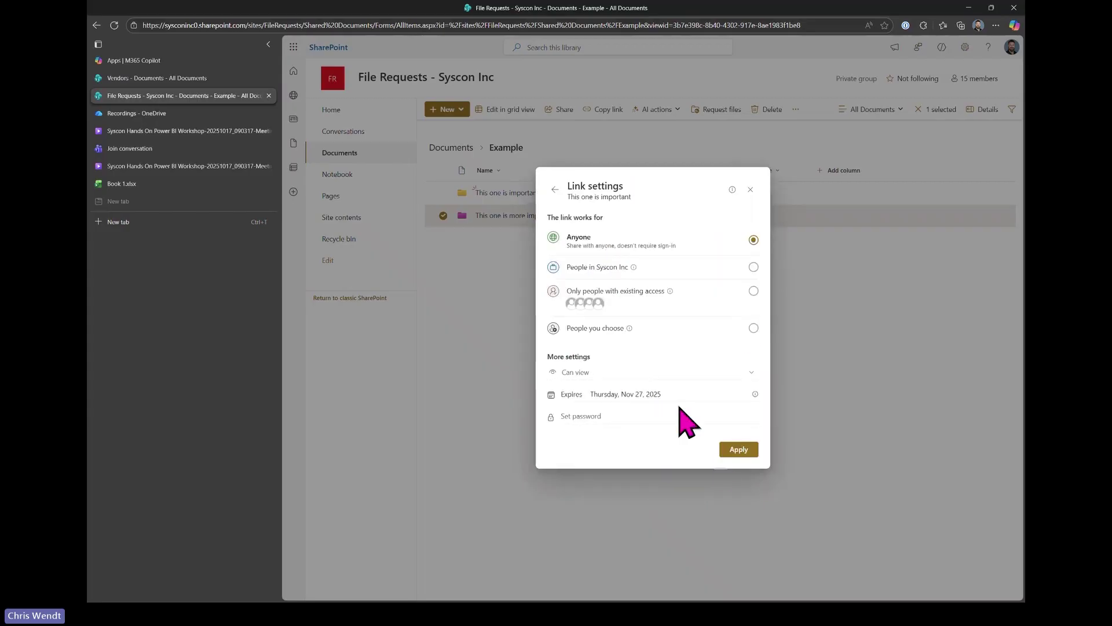
pyautogui.click(739, 450)
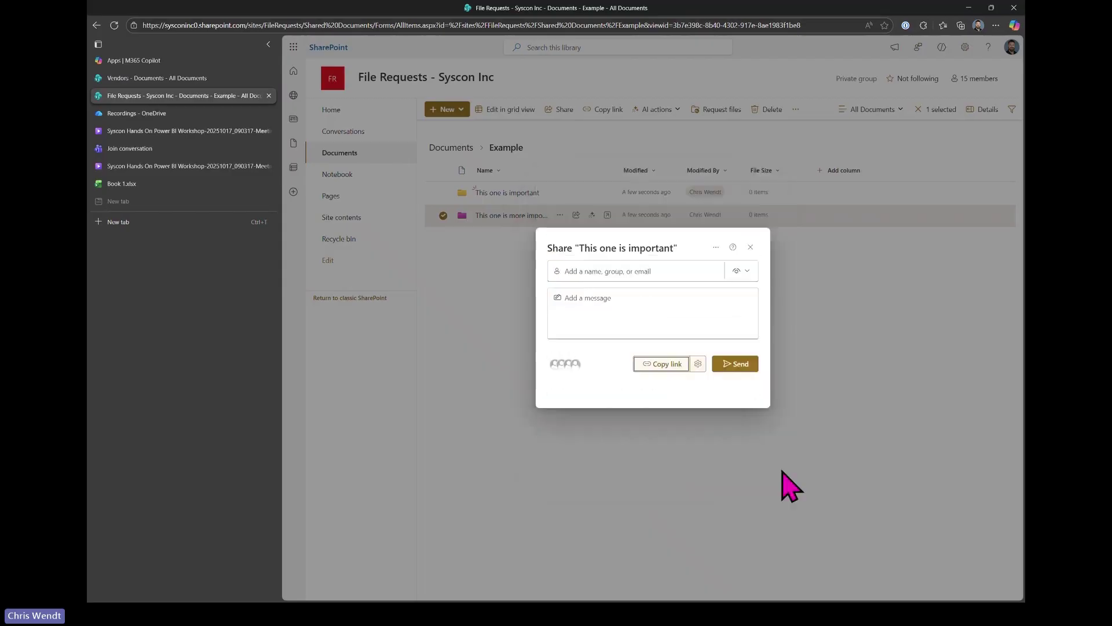